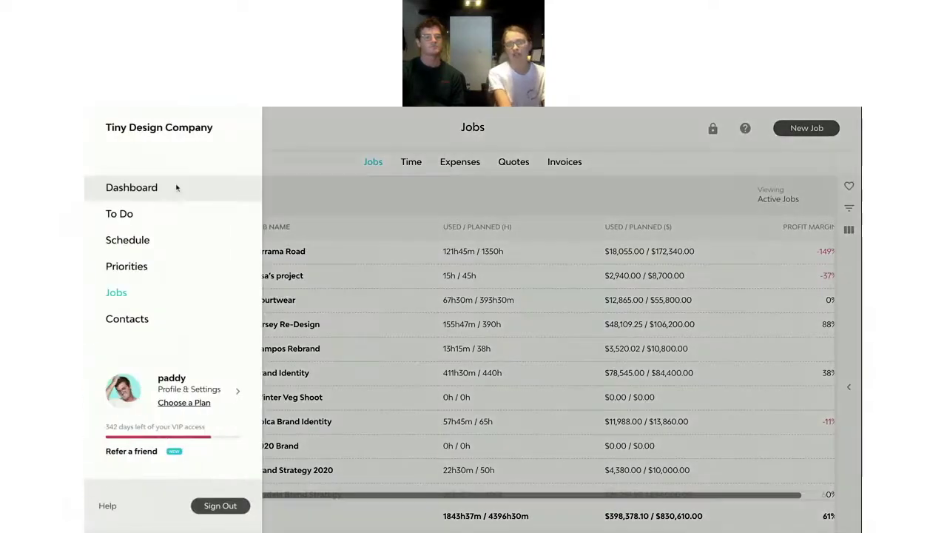
Step: Open the Schedule and review the eight jobs on the July–August timeline
{"action": "left_click", "coordinate": [141, 241]}
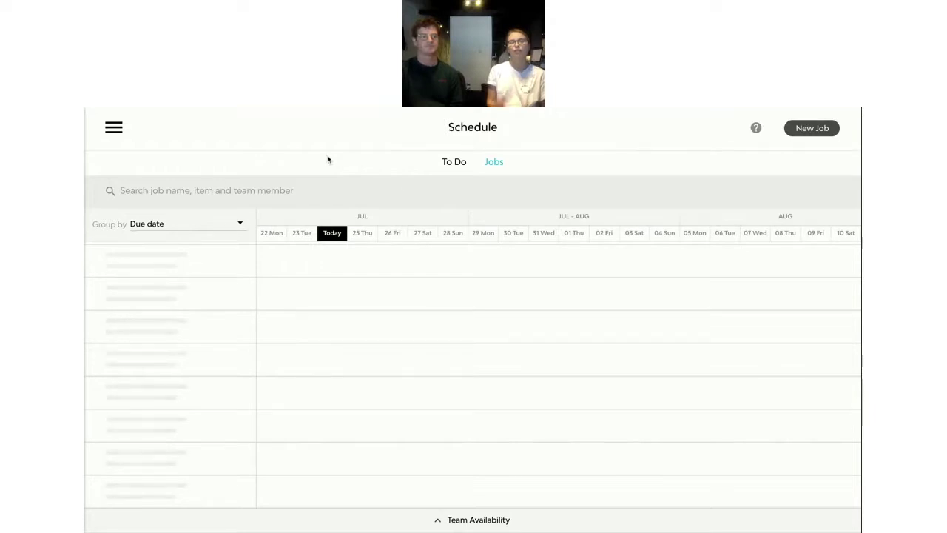
{"action": "scroll", "coordinate": [309, 305], "scroll_direction": "down", "scroll_amount": 2}
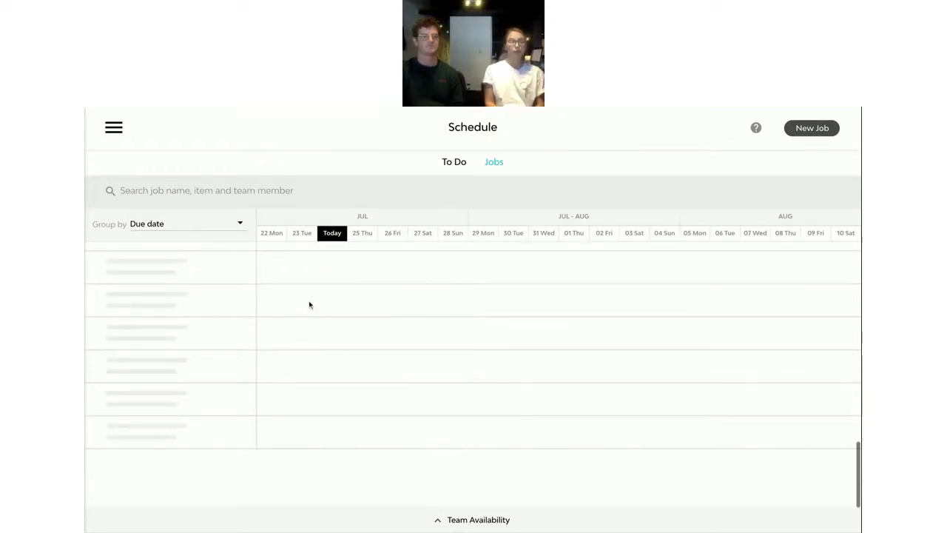
{"action": "scroll", "coordinate": [309, 305], "scroll_direction": "up", "scroll_amount": 15}
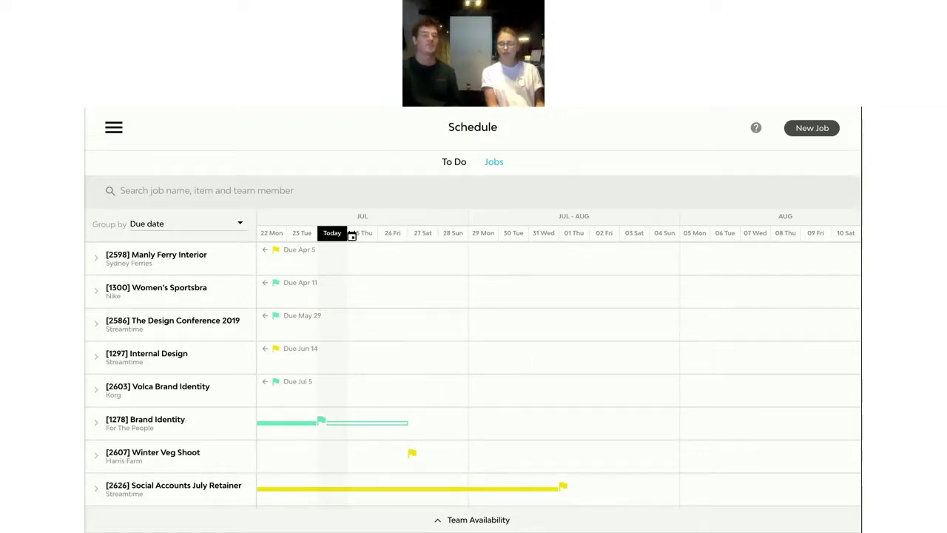
Step: Jump the Jobs timeline to 30 September 2019 and scroll down to the later retainer jobs
{"action": "left_click", "coordinate": [353, 234]}
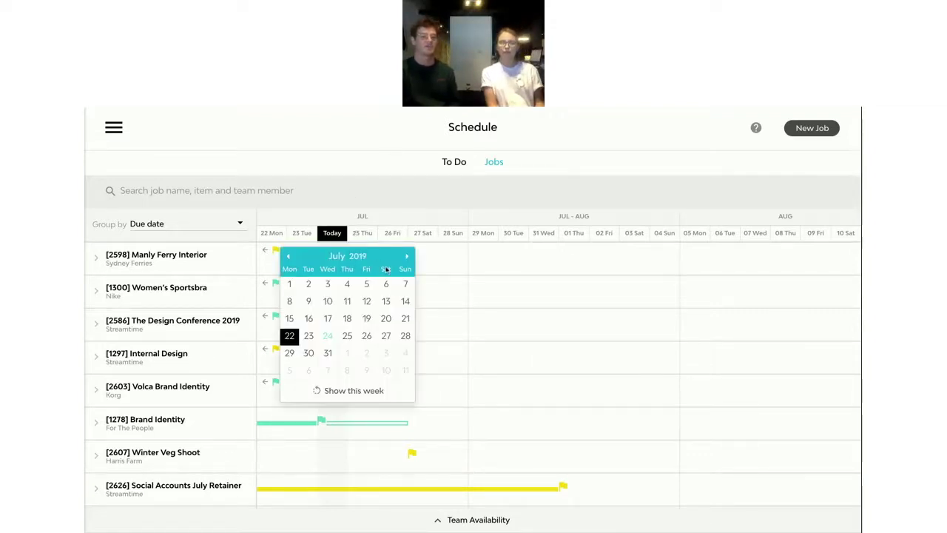
{"action": "double_click", "coordinate": [406, 256]}
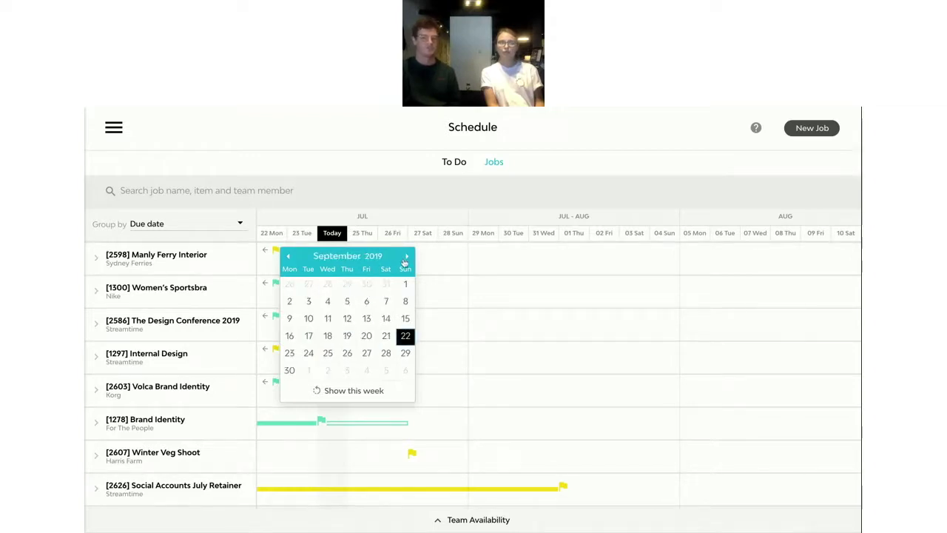
{"action": "left_click", "coordinate": [290, 371]}
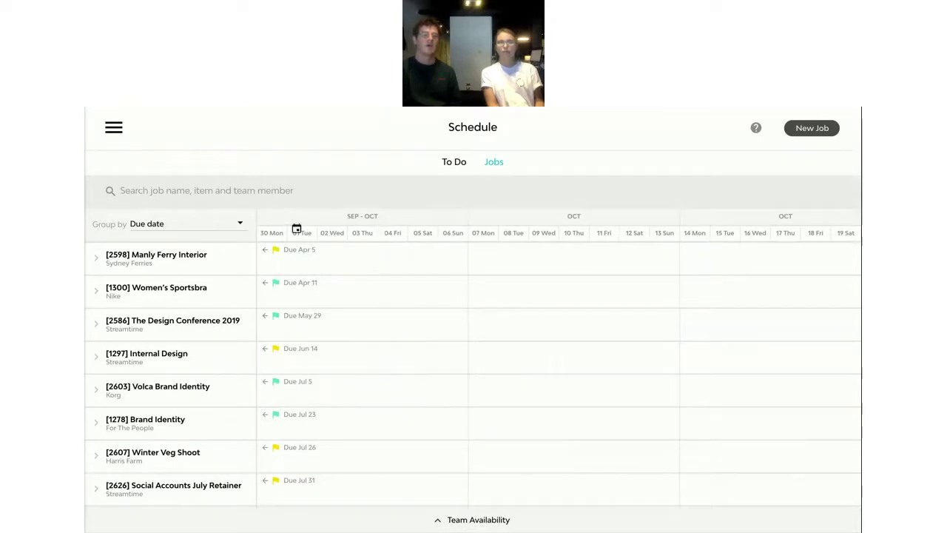
{"action": "left_click", "coordinate": [330, 239]}
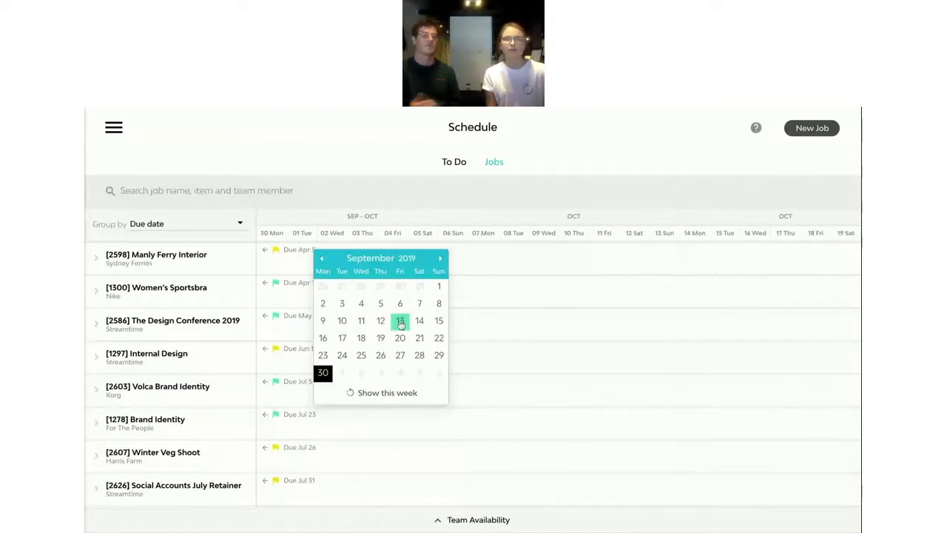
{"action": "scroll", "coordinate": [520, 270], "scroll_direction": "right", "scroll_amount": 2}
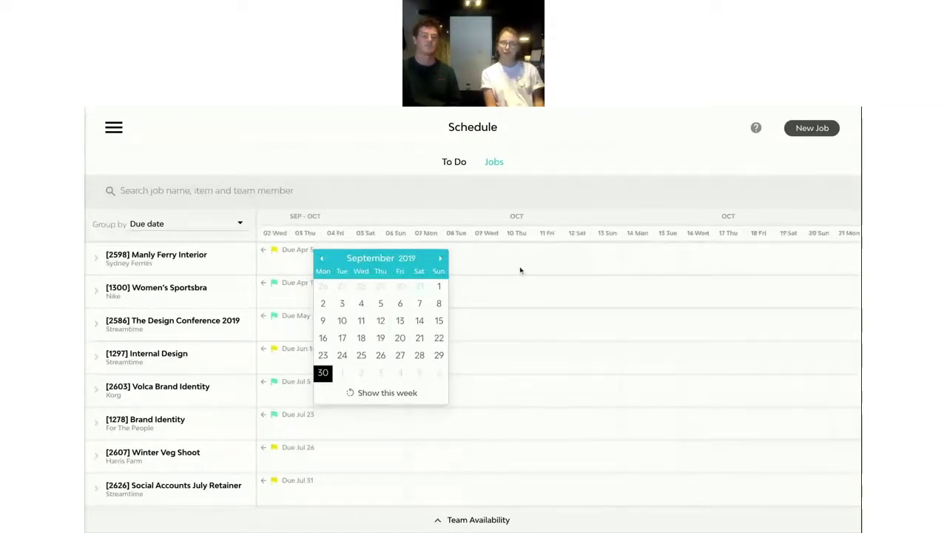
{"action": "scroll", "coordinate": [520, 271], "scroll_direction": "left", "scroll_amount": 3}
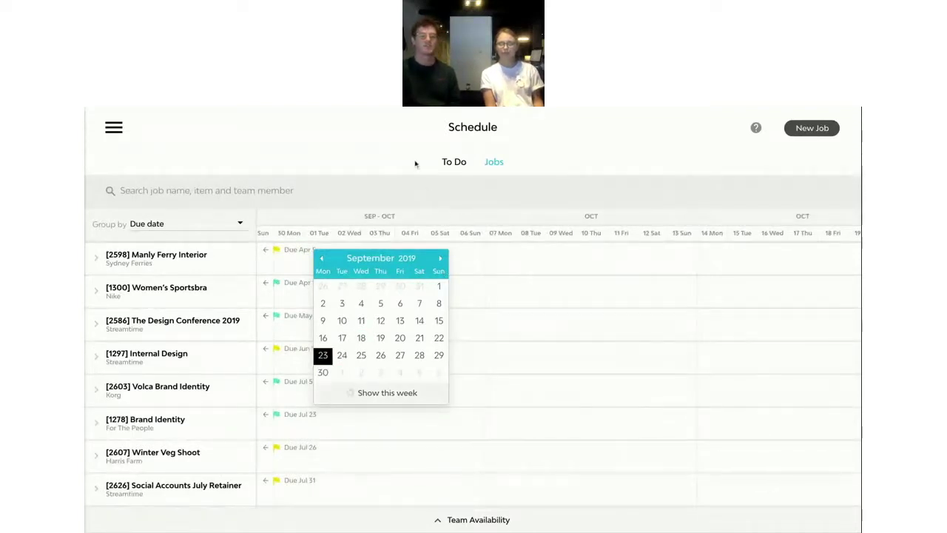
{"action": "left_click", "coordinate": [348, 389]}
{"action": "scroll", "coordinate": [370, 368], "scroll_direction": "down", "scroll_amount": 3}
{"action": "scroll", "coordinate": [370, 373], "scroll_direction": "down", "scroll_amount": 5}
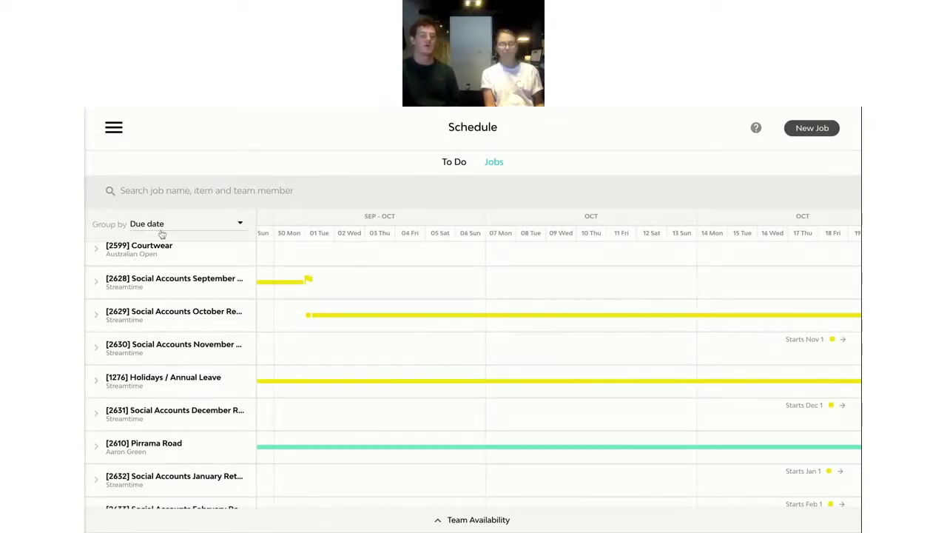
{"action": "scroll", "coordinate": [367, 310], "scroll_direction": "up", "scroll_amount": 3}
{"action": "scroll", "coordinate": [368, 310], "scroll_direction": "down", "scroll_amount": 3}
{"action": "scroll", "coordinate": [370, 317], "scroll_direction": "down", "scroll_amount": 3}
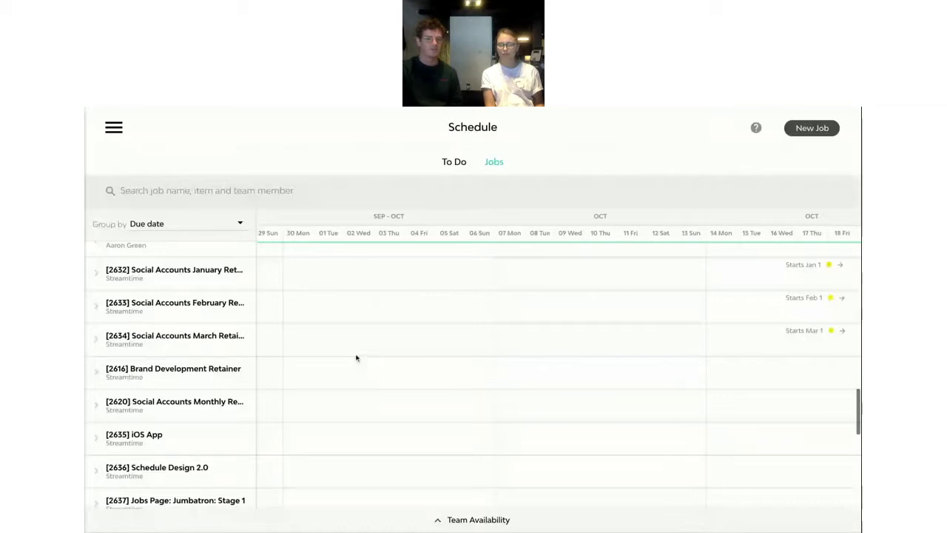
{"action": "scroll", "coordinate": [356, 359], "scroll_direction": "up", "scroll_amount": 3}
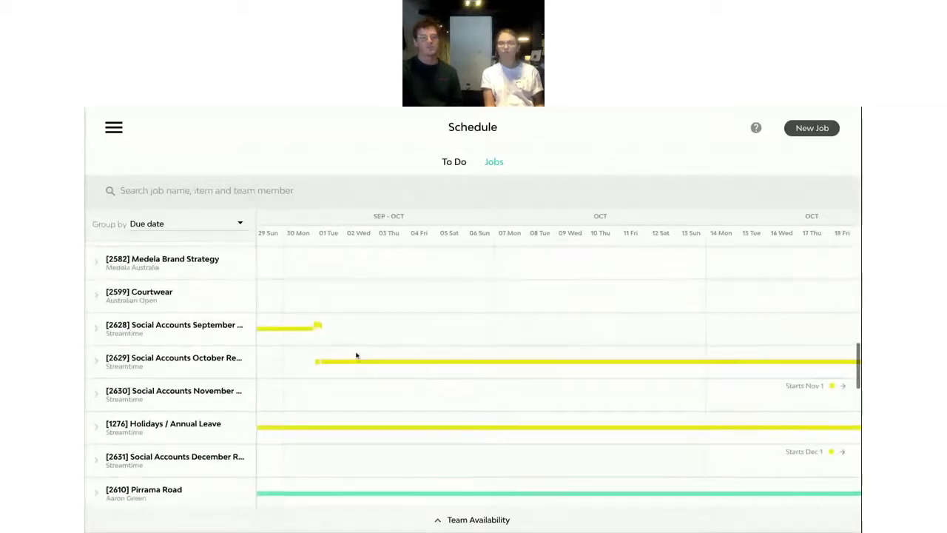
{"action": "scroll", "coordinate": [356, 356], "scroll_direction": "down", "scroll_amount": 1}
{"action": "scroll", "coordinate": [559, 370], "scroll_direction": "right", "scroll_amount": 3}
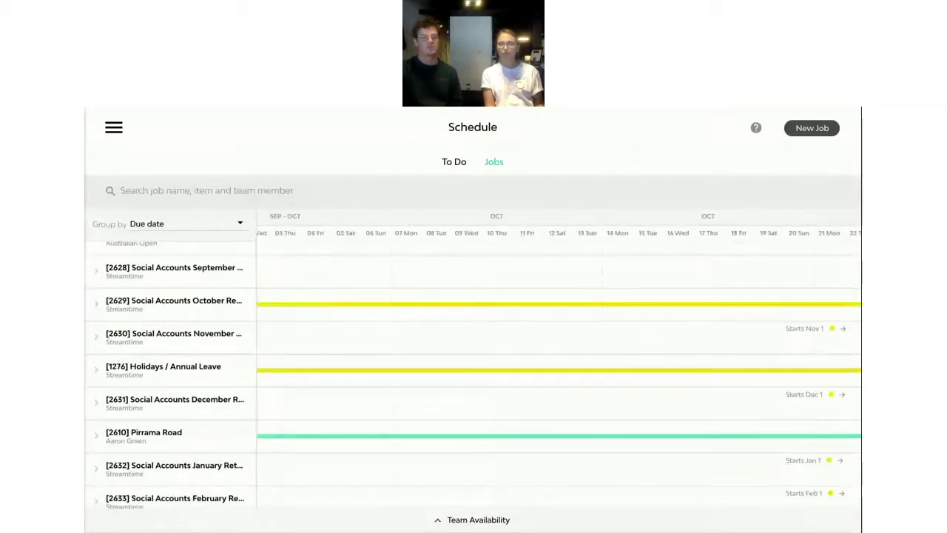
{"action": "scroll", "coordinate": [559, 370], "scroll_direction": "right", "scroll_amount": 6}
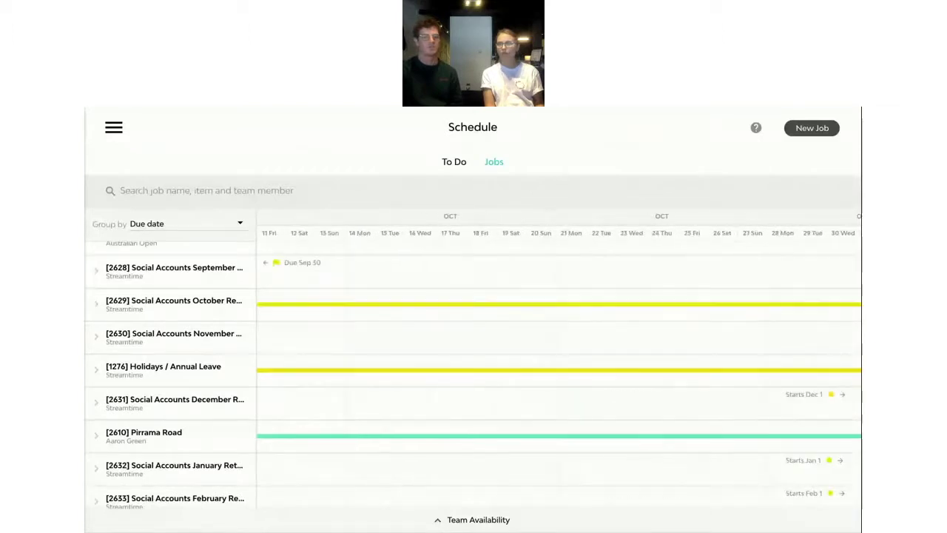
{"action": "scroll", "coordinate": [559, 370], "scroll_direction": "right", "scroll_amount": 4}
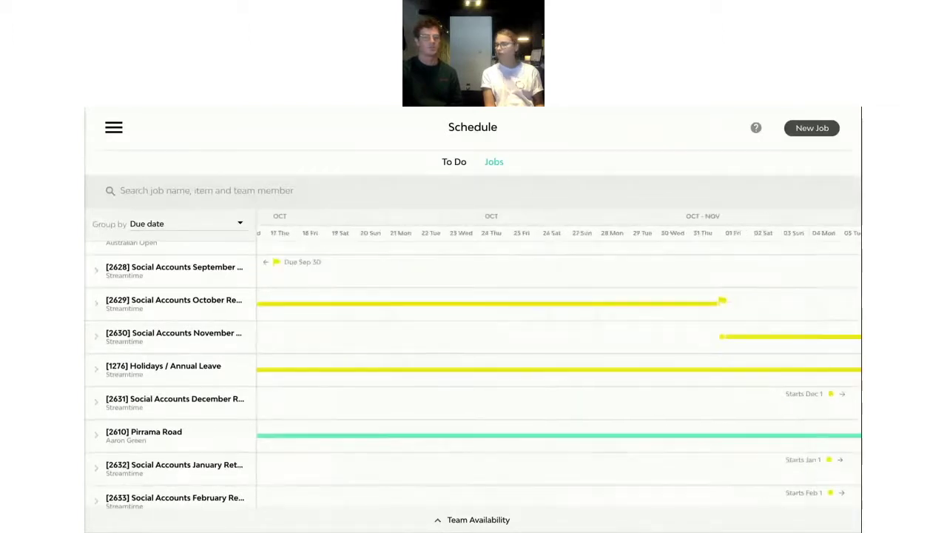
{"action": "scroll", "coordinate": [558, 370], "scroll_direction": "down", "scroll_amount": 1}
{"action": "scroll", "coordinate": [559, 370], "scroll_direction": "up", "scroll_amount": 1}
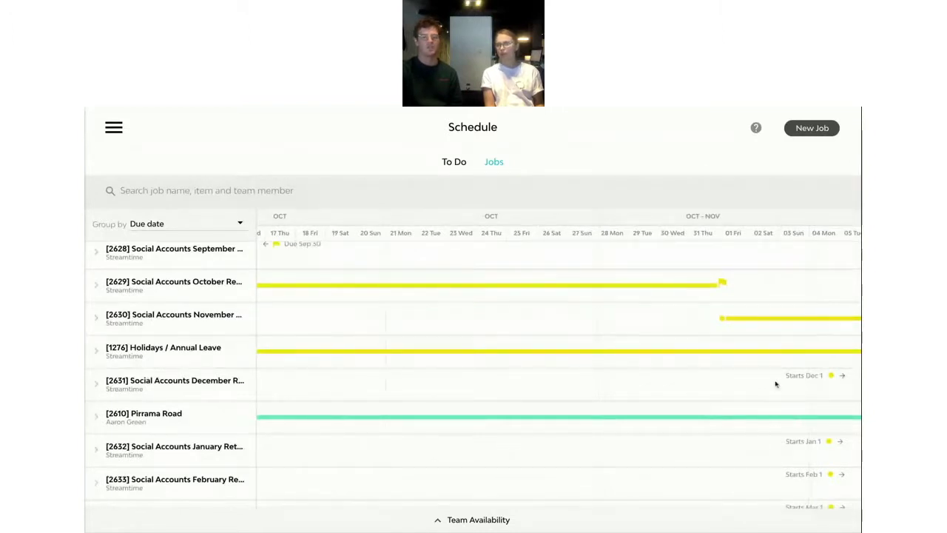
{"action": "scroll", "coordinate": [794, 469], "scroll_direction": "left", "scroll_amount": 10}
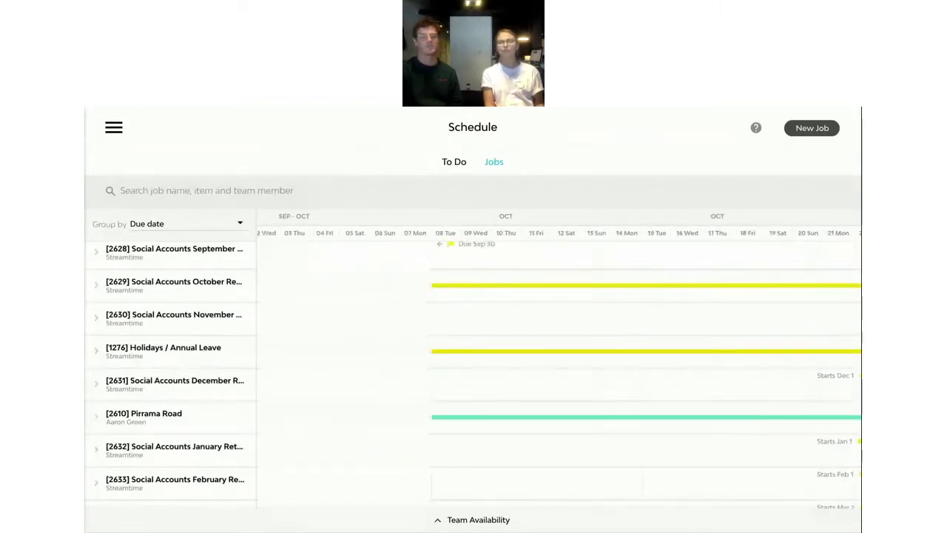
{"action": "scroll", "coordinate": [581, 295], "scroll_direction": "left", "scroll_amount": 6}
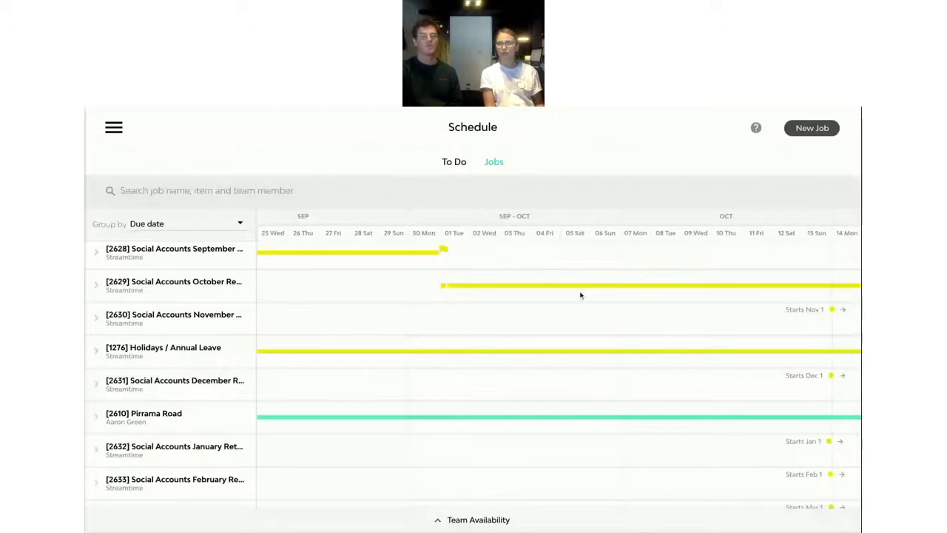
Step: Create a job named 'Summer of Music' for the company Spotify
{"action": "left_click", "coordinate": [822, 128]}
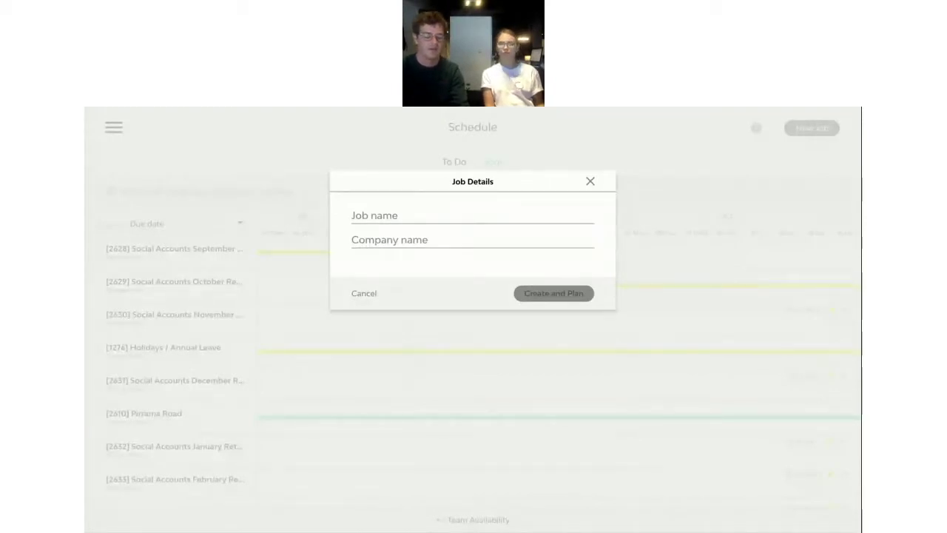
{"action": "type", "text": "Su"}
{"action": "type", "text": "mmer fo"}
{"action": "type", "text": "r"}
{"action": "key", "text": "BackSpace"}
{"action": "key", "text": "BackSpace"}
{"action": "key", "text": "BackSpace"}
{"action": "type", "text": "of Music"}
{"action": "left_click", "coordinate": [390, 240]}
{"action": "type", "text": "Spo"}
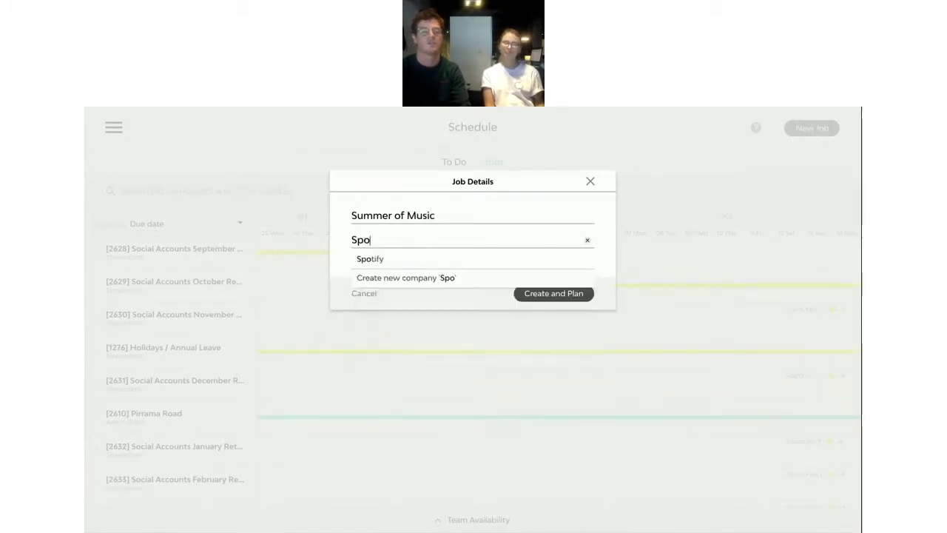
{"action": "key", "text": "Down"}
{"action": "key", "text": "Return"}
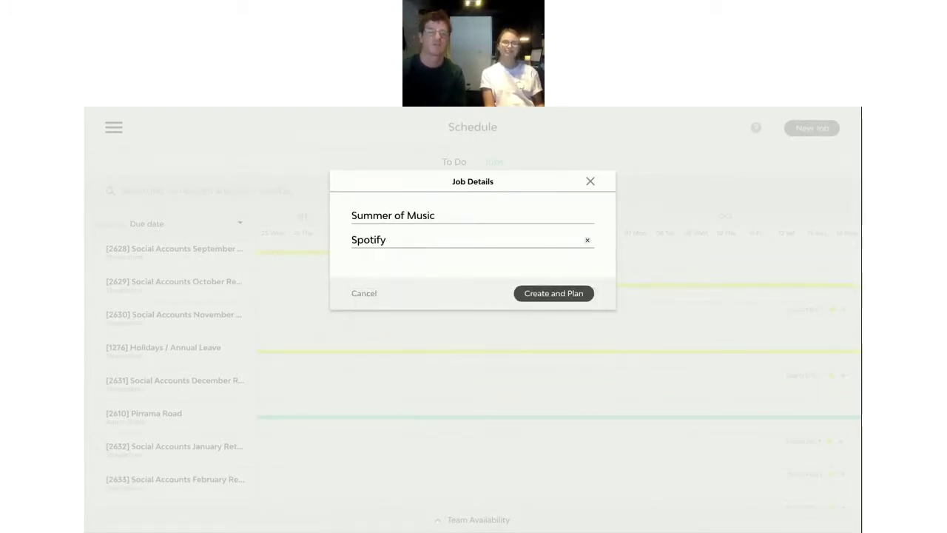
{"action": "left_click", "coordinate": [554, 293]}
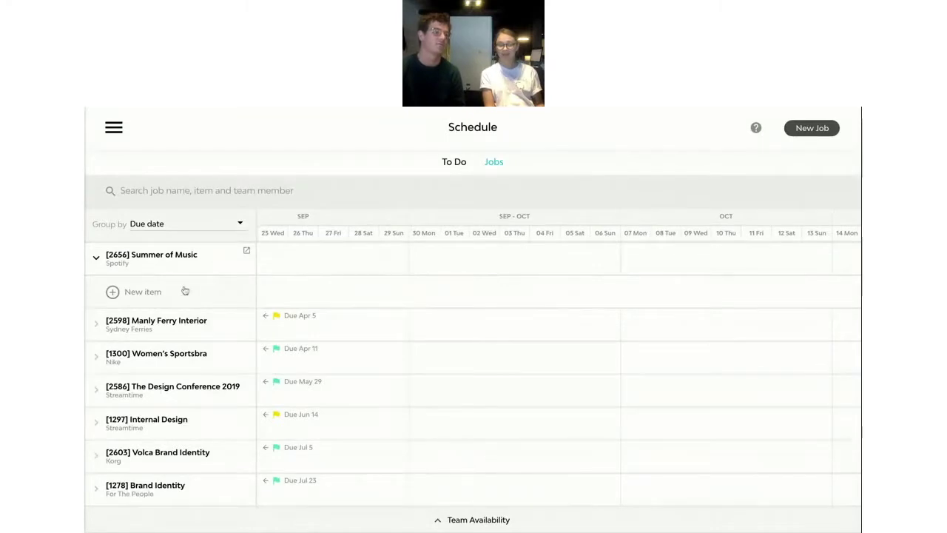
Step: Add a Discover item to Summer of Music, scheduled to run until 11 October
{"action": "left_click", "coordinate": [143, 292]}
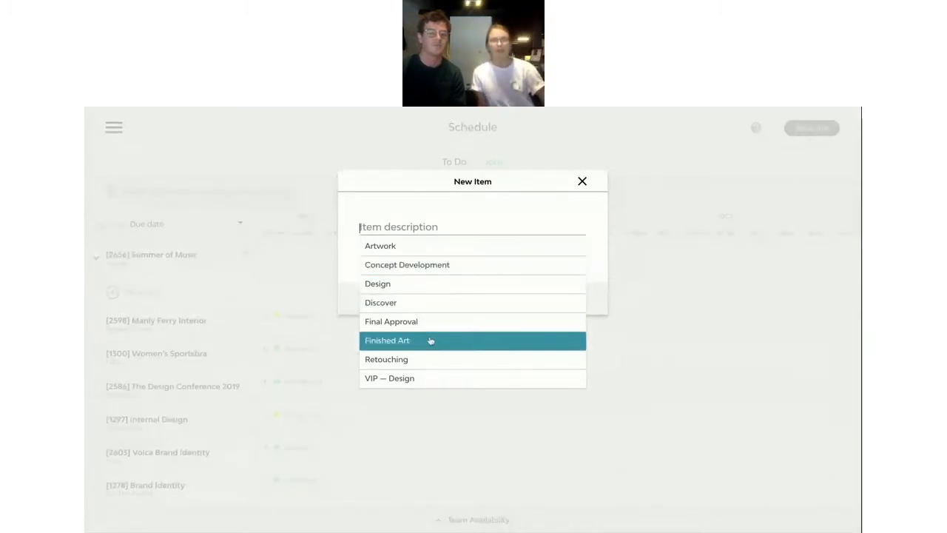
{"action": "left_click", "coordinate": [435, 303]}
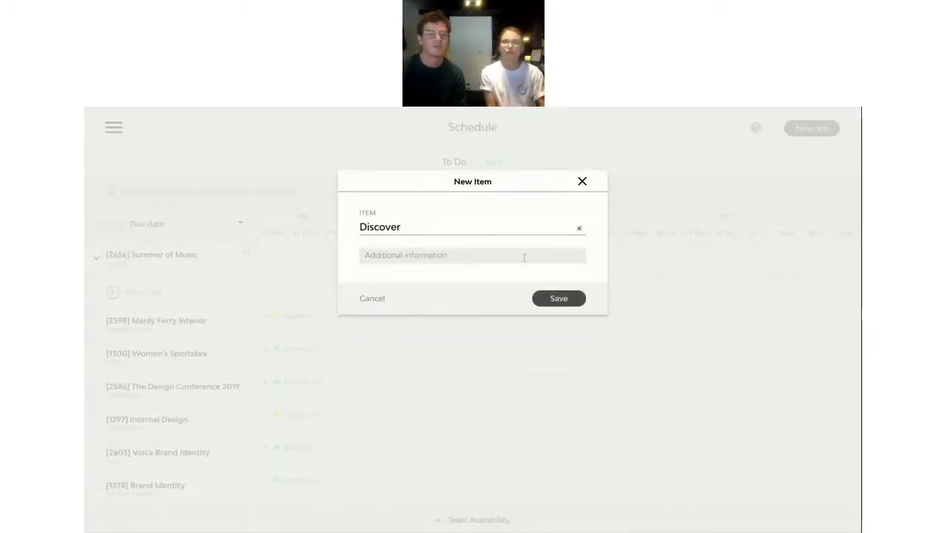
{"action": "left_click", "coordinate": [559, 299]}
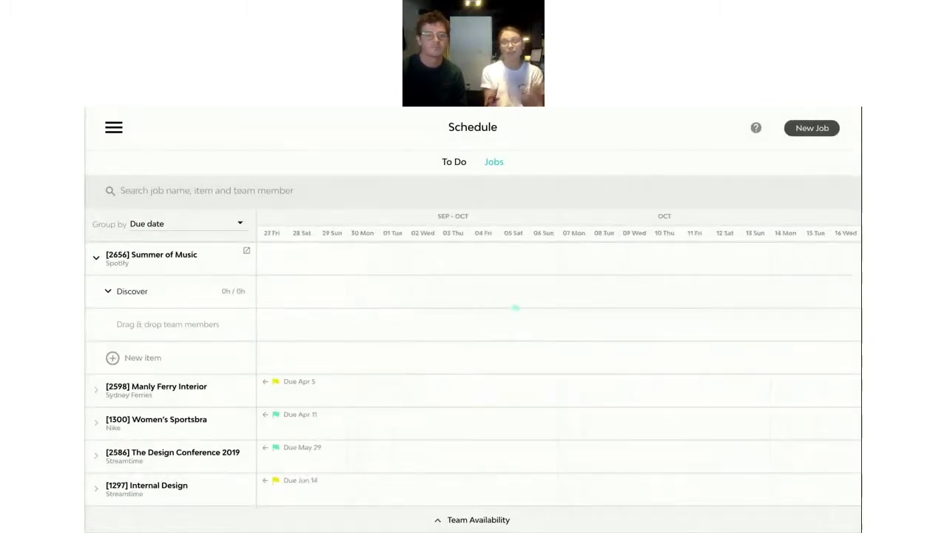
{"action": "scroll", "coordinate": [514, 309], "scroll_direction": "right", "scroll_amount": 5}
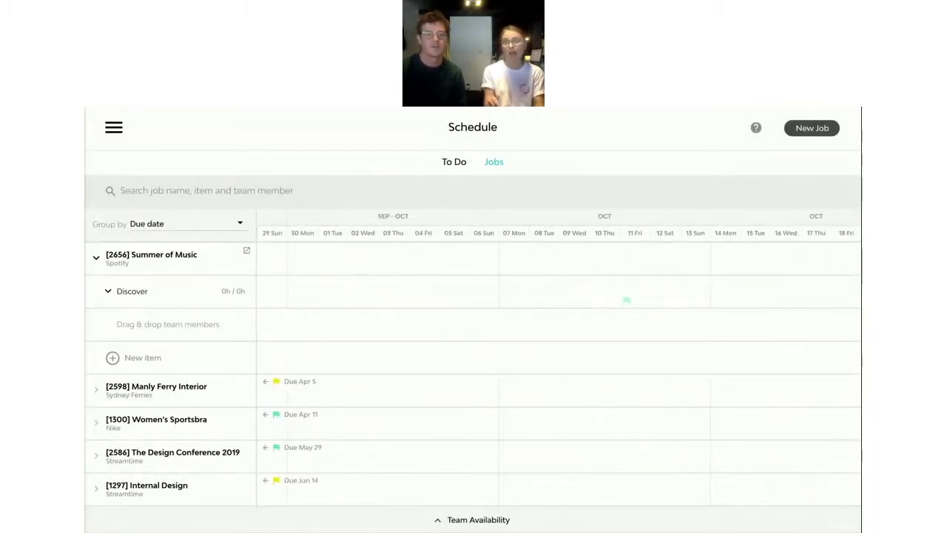
{"action": "left_click", "coordinate": [654, 290]}
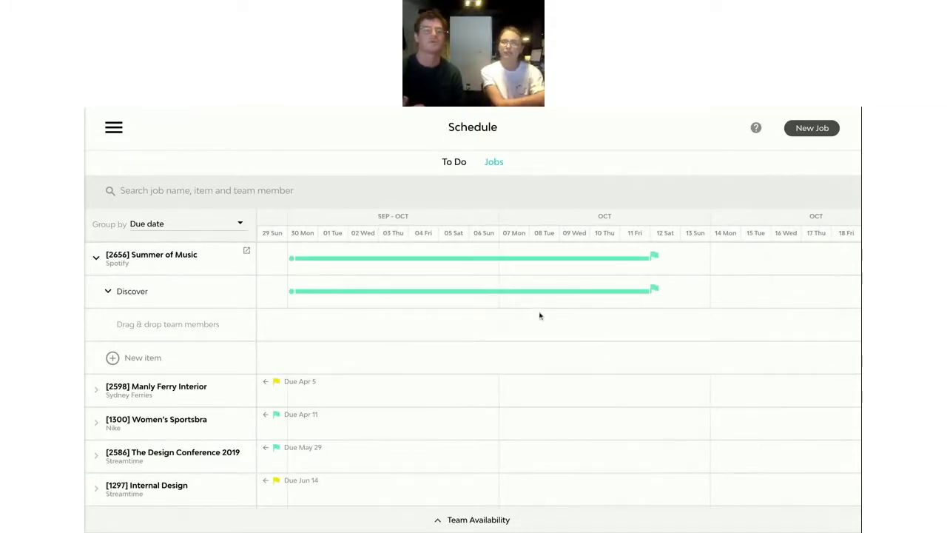
{"action": "left_click", "coordinate": [134, 293]}
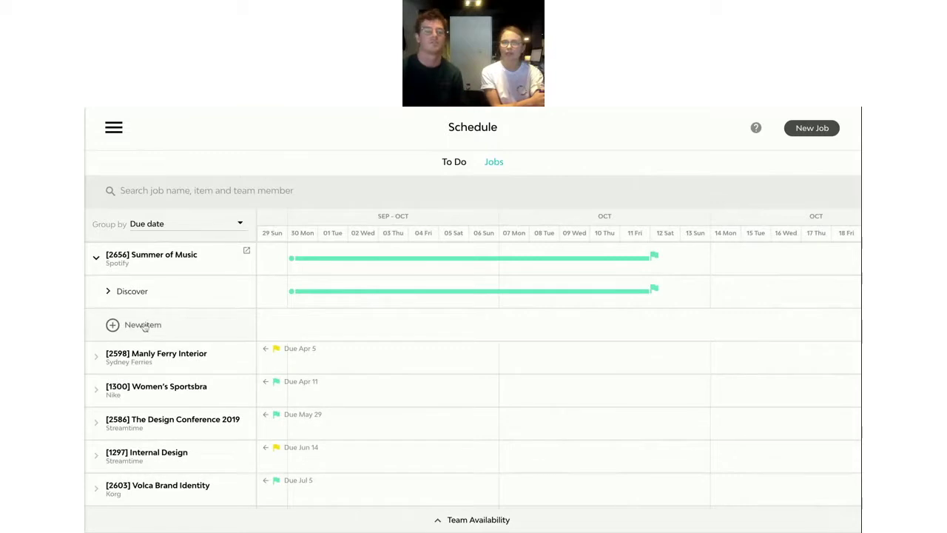
Step: Add a Concept Development item scheduled from 14 to 25 October
{"action": "left_click", "coordinate": [141, 326]}
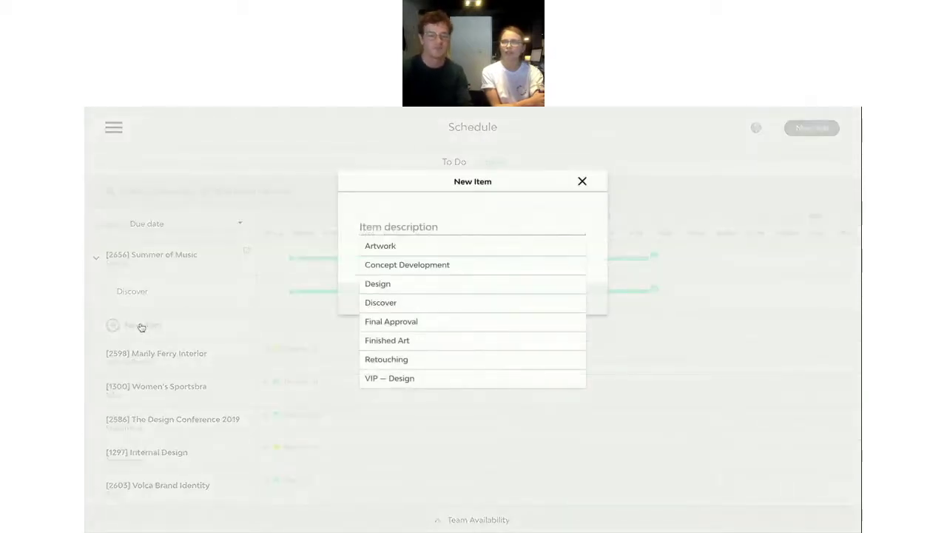
{"action": "left_click", "coordinate": [419, 273]}
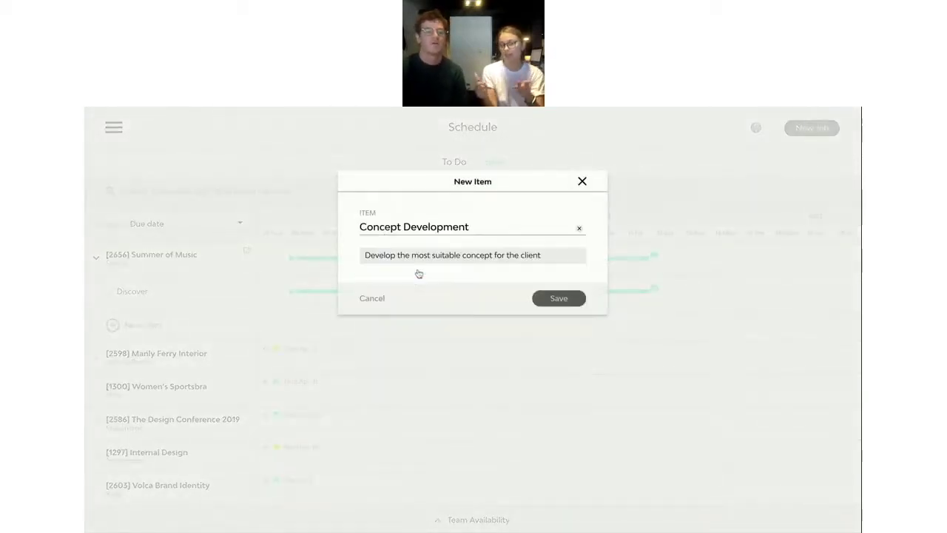
{"action": "left_click", "coordinate": [570, 298]}
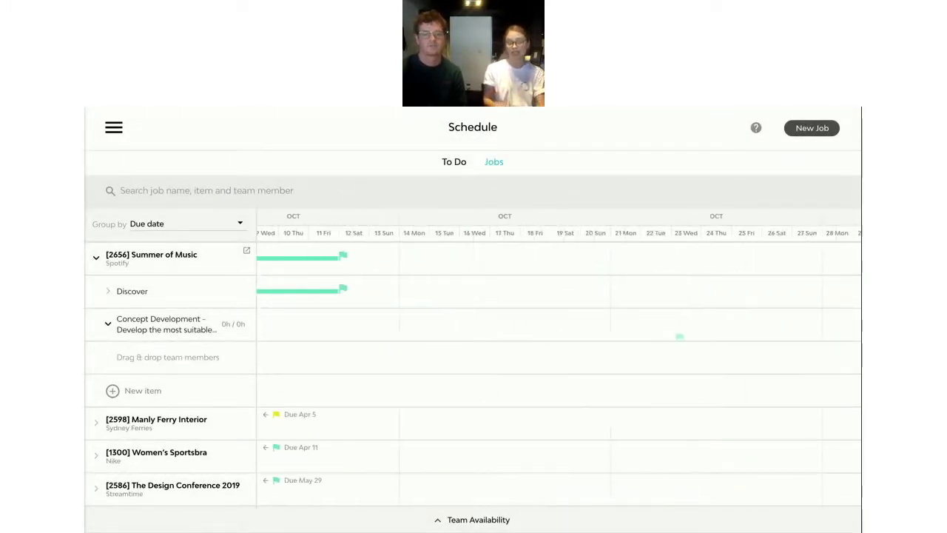
{"action": "left_click_drag", "start_coordinate": [679, 337], "coordinate": [766, 322]}
{"action": "left_click", "coordinate": [406, 327]}
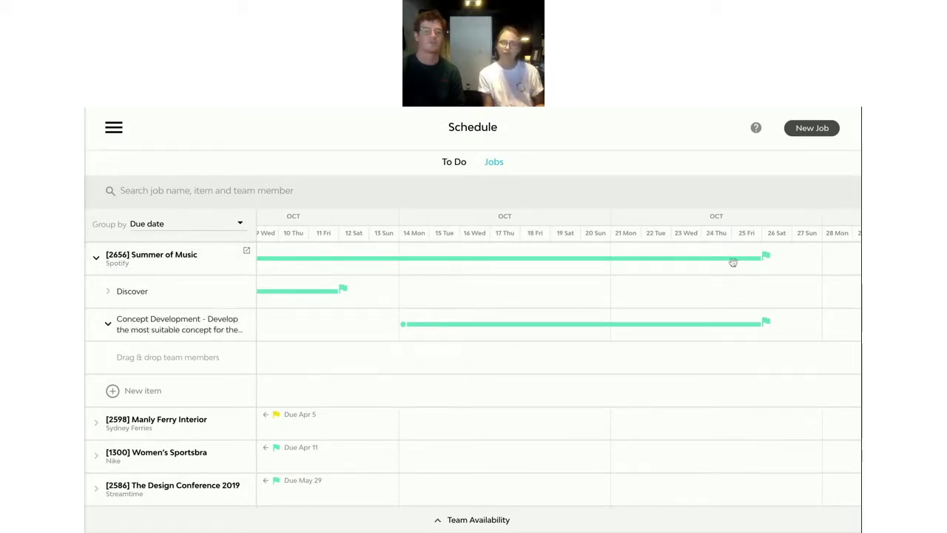
{"action": "scroll", "coordinate": [414, 262], "scroll_direction": "left", "scroll_amount": 3}
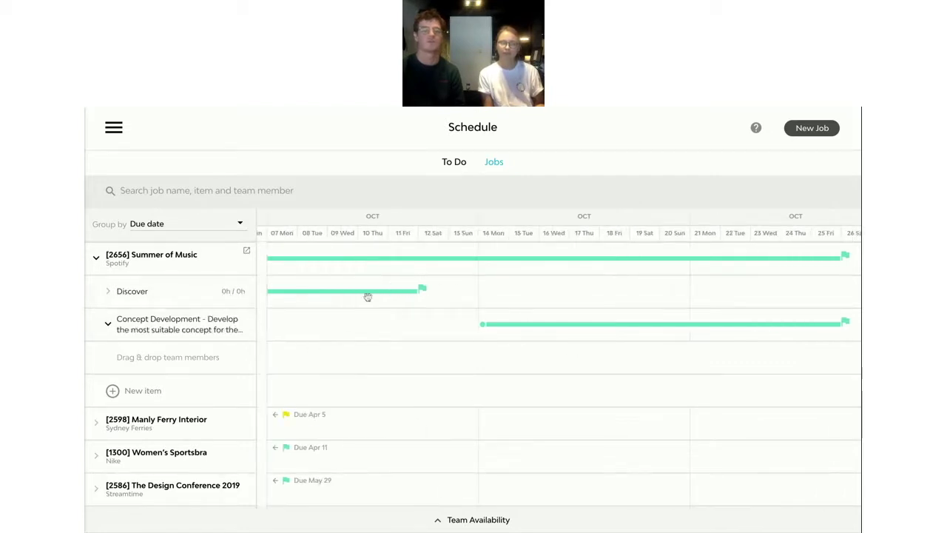
{"action": "scroll", "coordinate": [344, 291], "scroll_direction": "right", "scroll_amount": 4}
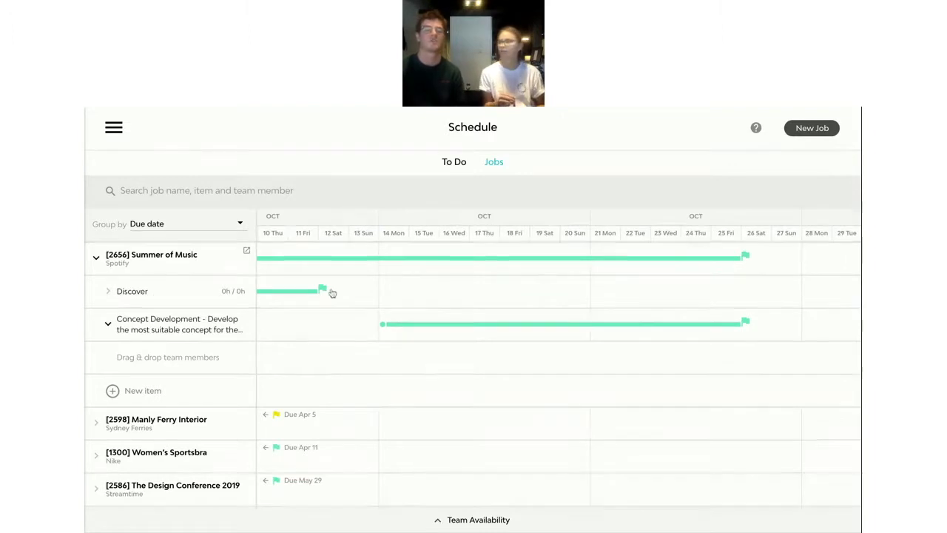
Step: Add a Design item running 28 October–8 November, then open the Summer of Music job page
{"action": "left_click", "coordinate": [108, 327]}
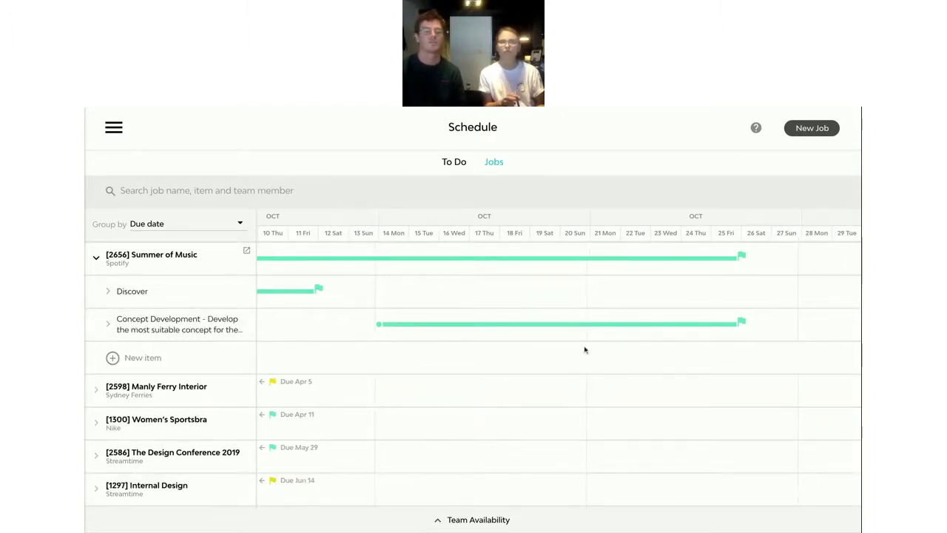
{"action": "scroll", "coordinate": [584, 349], "scroll_direction": "right", "scroll_amount": 3}
{"action": "left_click", "coordinate": [126, 358]}
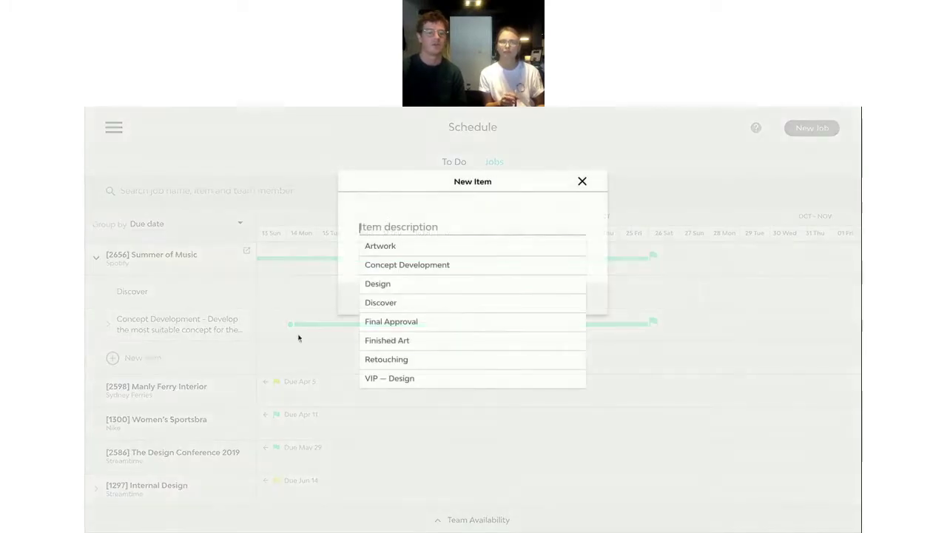
{"action": "left_click", "coordinate": [411, 286]}
{"action": "left_click", "coordinate": [557, 299]}
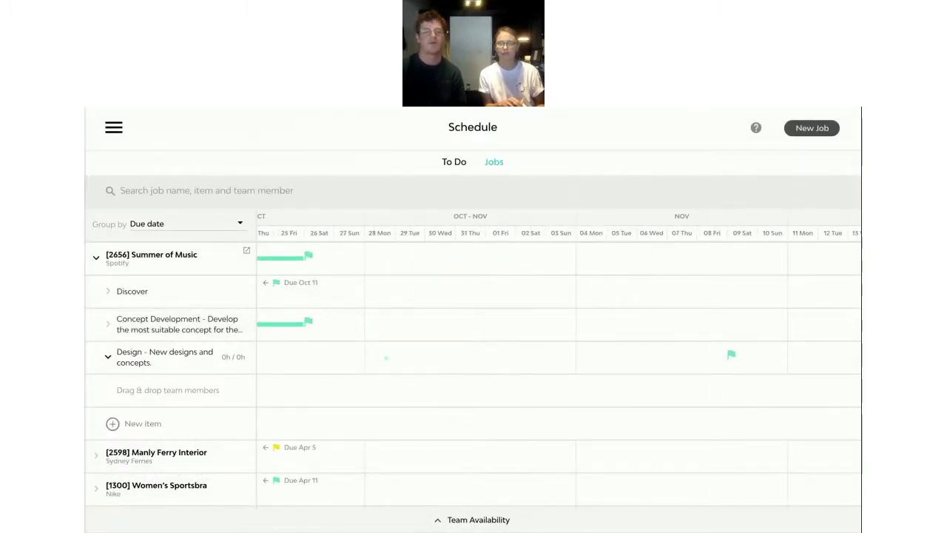
{"action": "left_click", "coordinate": [101, 360]}
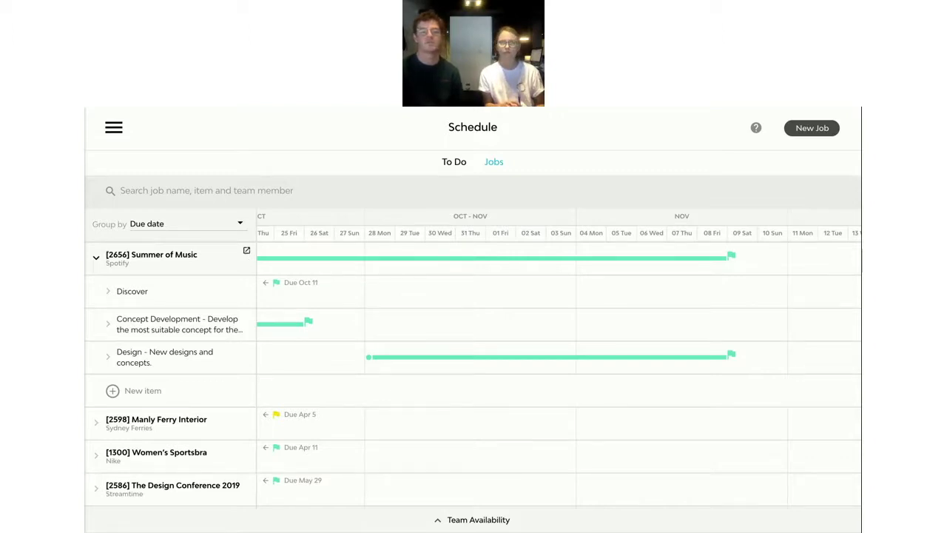
{"action": "left_click", "coordinate": [247, 250]}
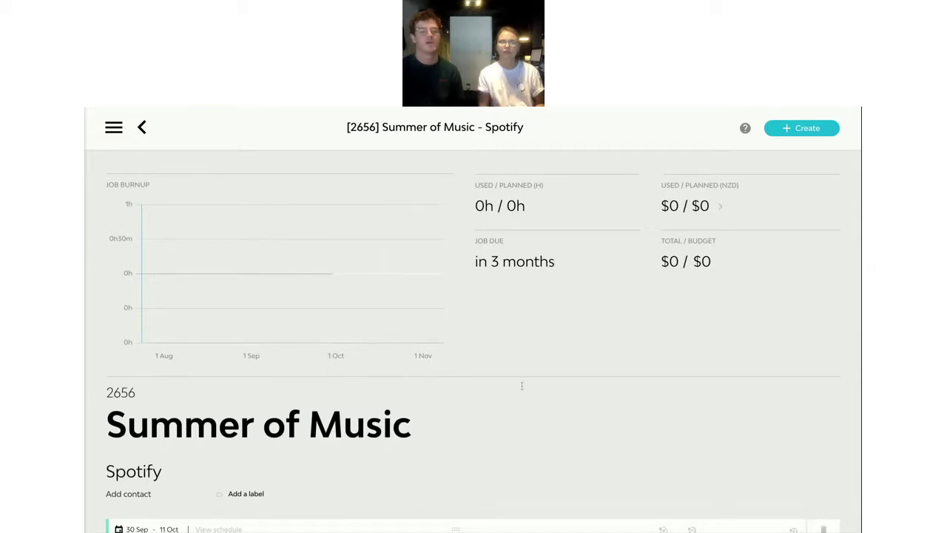
Step: Enter planned hours of 60, 80 and 50 for Discover, Concept Development and Design
{"action": "scroll", "coordinate": [522, 387], "scroll_direction": "down", "scroll_amount": 5}
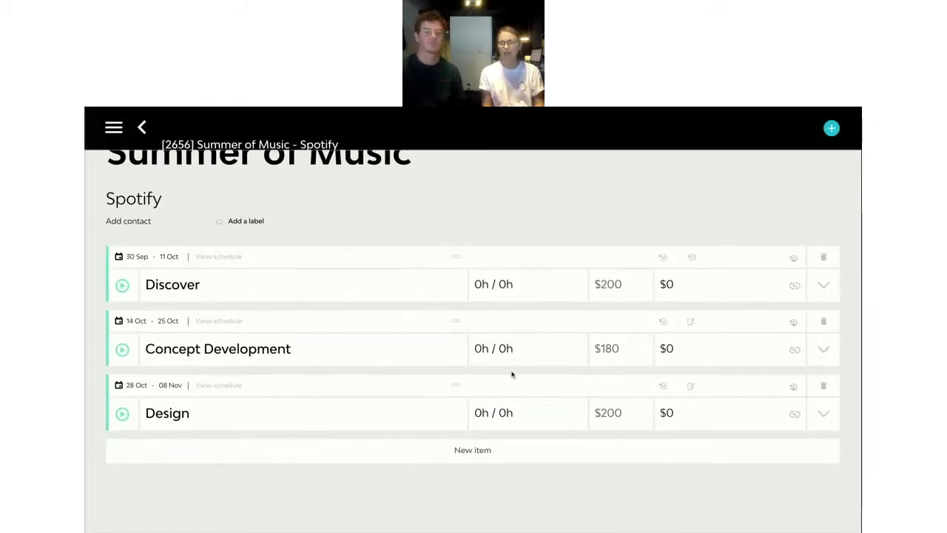
{"action": "left_click", "coordinate": [495, 296]}
{"action": "type", "text": "6"}
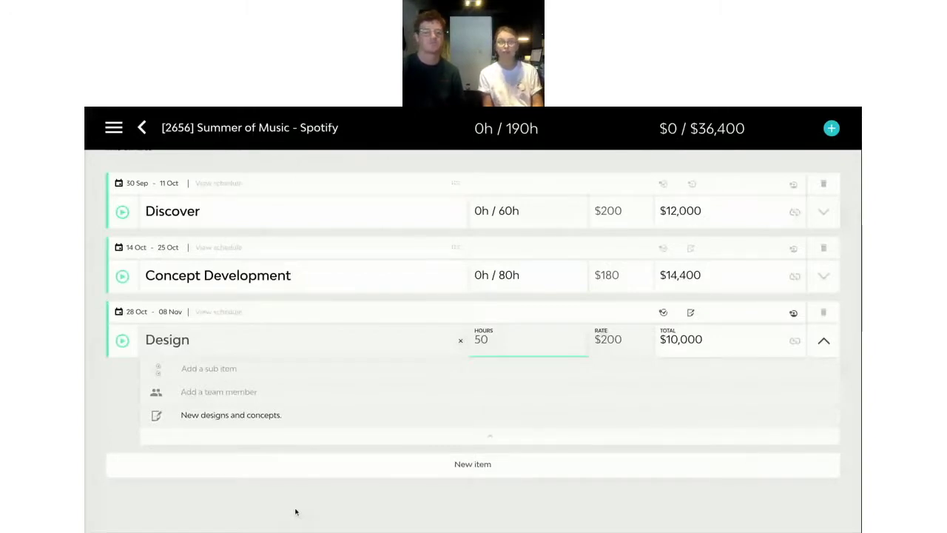
{"action": "left_click", "coordinate": [296, 512]}
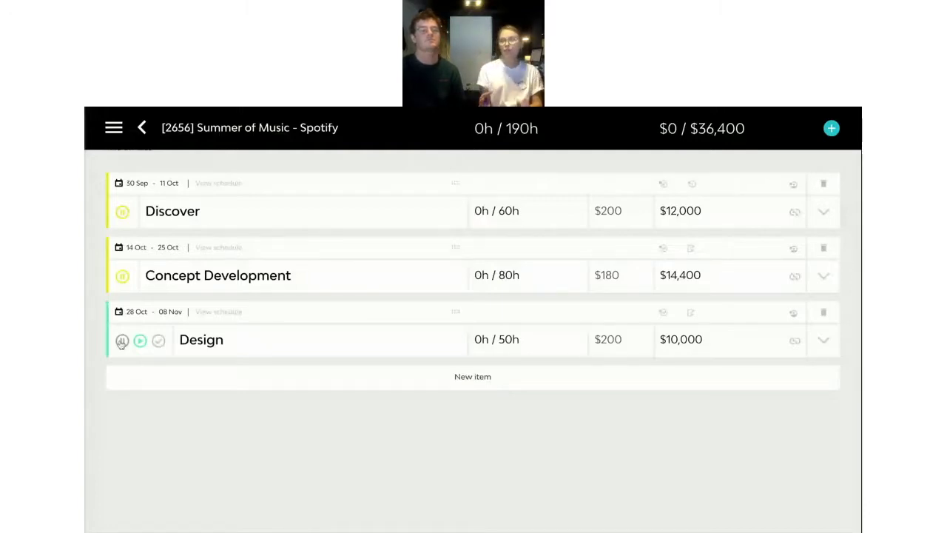
{"action": "scroll", "coordinate": [229, 444], "scroll_direction": "up", "scroll_amount": 2}
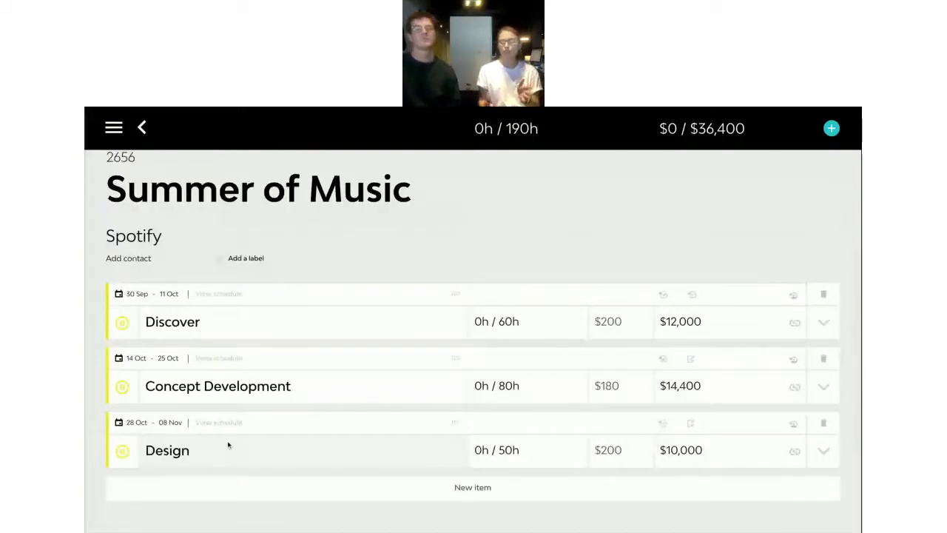
{"action": "scroll", "coordinate": [229, 445], "scroll_direction": "down", "scroll_amount": 1}
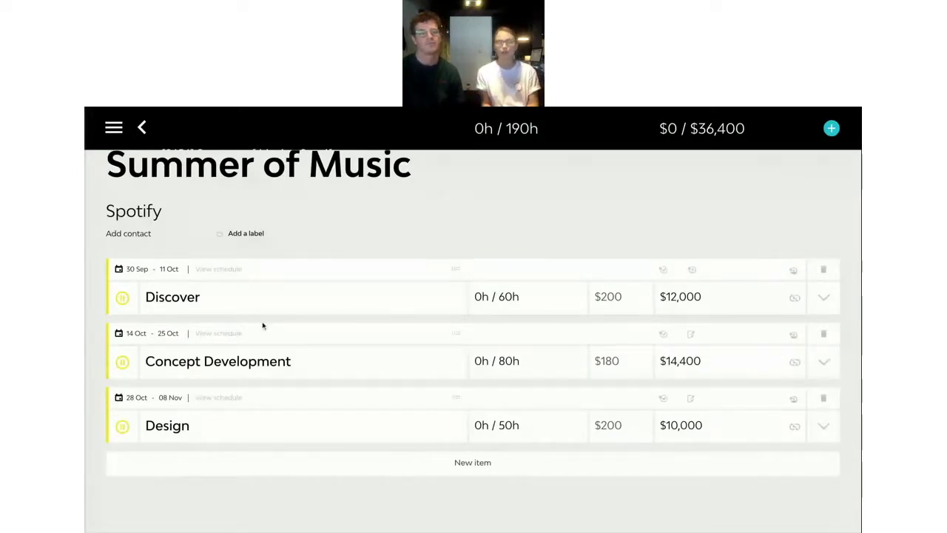
Step: Show Summer of Music's three items on the schedule, with the timeline starting 30 September
{"action": "left_click", "coordinate": [222, 271]}
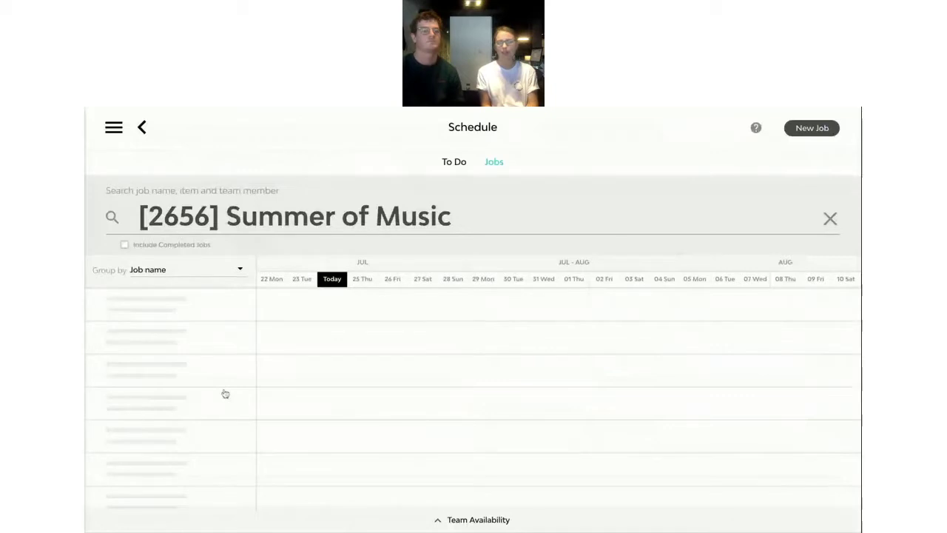
{"action": "left_click", "coordinate": [135, 308]}
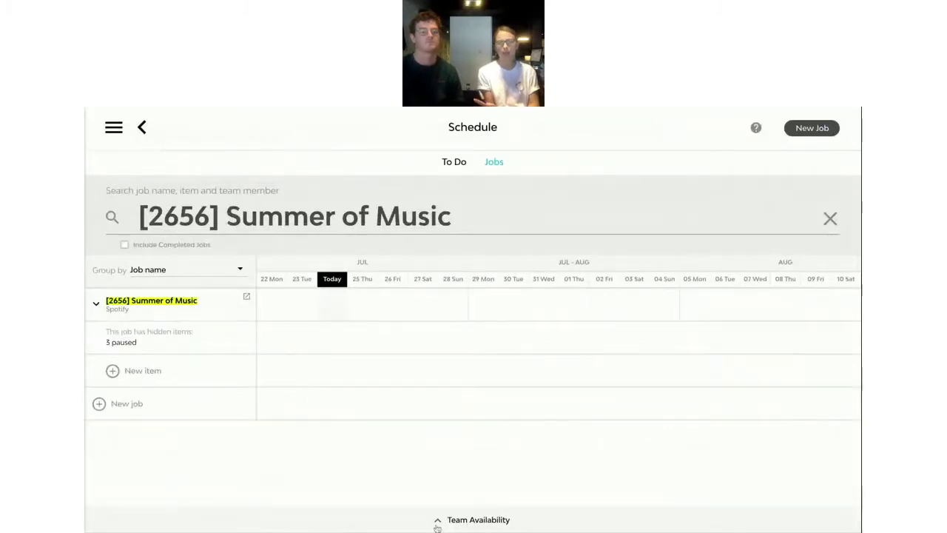
{"action": "left_click", "coordinate": [438, 520]}
{"action": "left_click", "coordinate": [121, 341]}
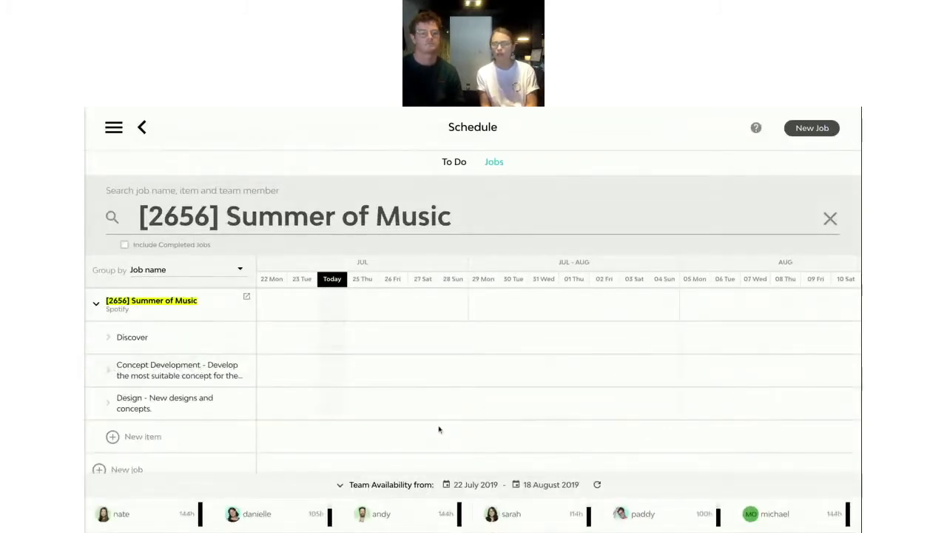
{"action": "left_click", "coordinate": [340, 281]}
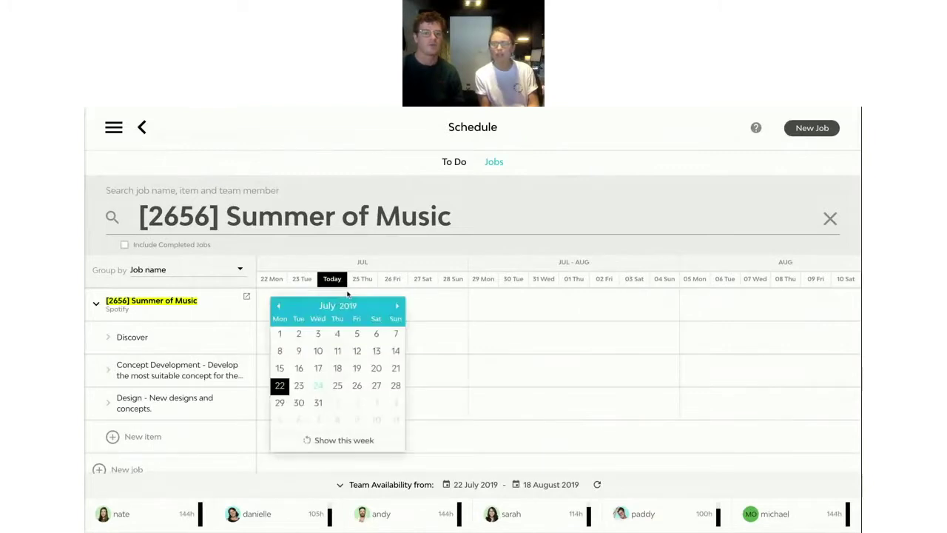
{"action": "left_click", "coordinate": [397, 305]}
{"action": "left_click", "coordinate": [398, 305]}
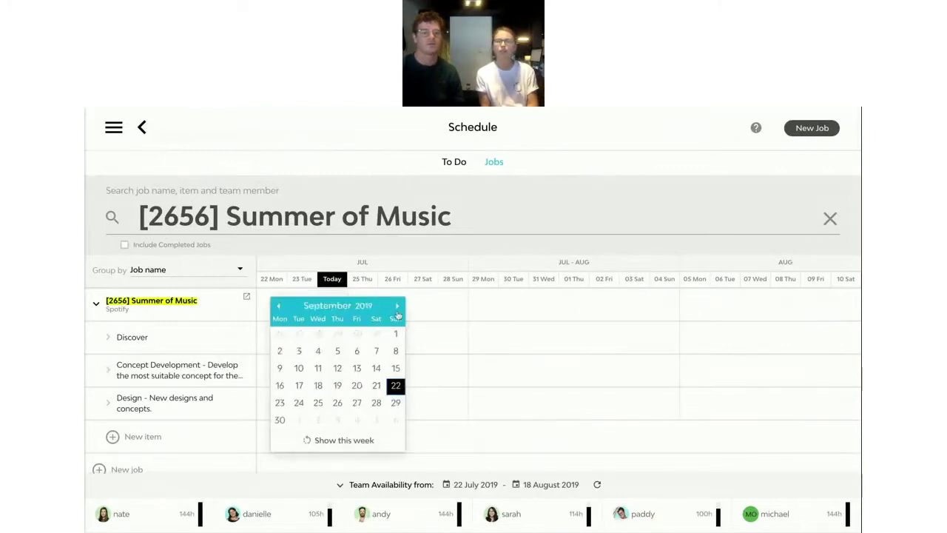
{"action": "left_click", "coordinate": [279, 420]}
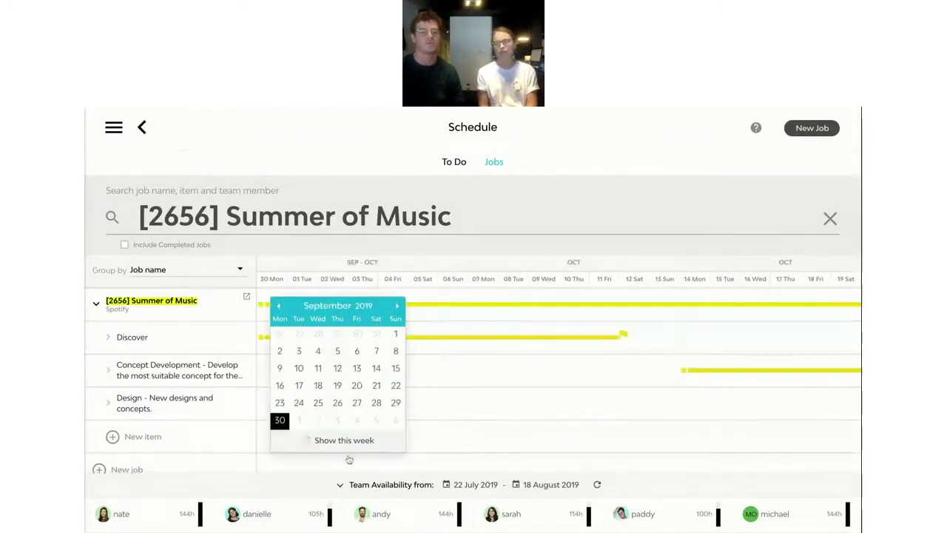
Step: Set the team availability range from 30 September to 8 November 2019
{"action": "left_click", "coordinate": [480, 485]}
{"action": "scroll", "coordinate": [479, 420], "scroll_direction": "down", "scroll_amount": 1}
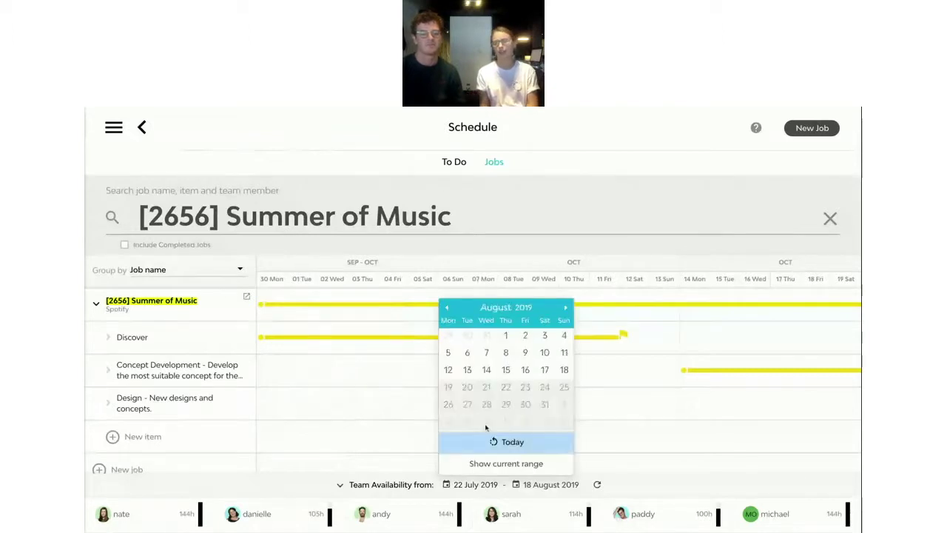
{"action": "left_click", "coordinate": [485, 429]}
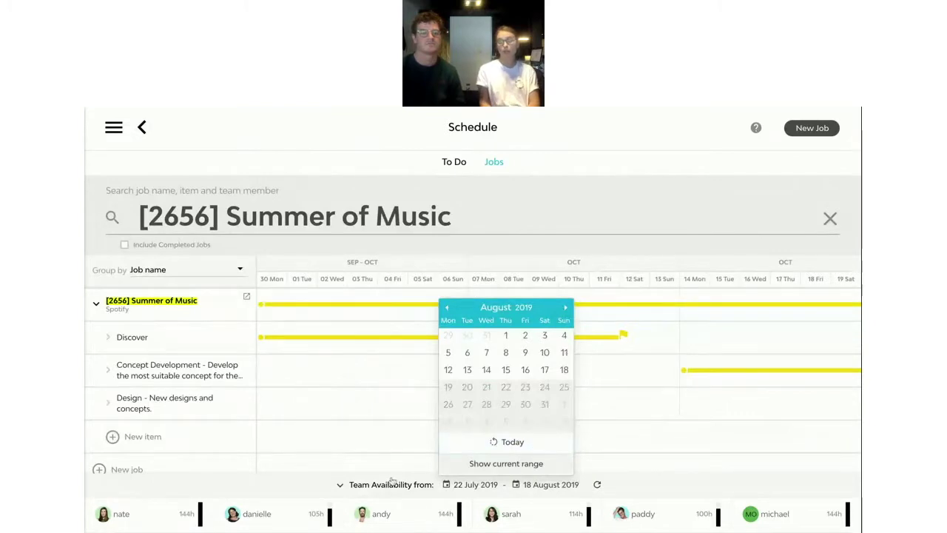
{"action": "left_click", "coordinate": [551, 463]}
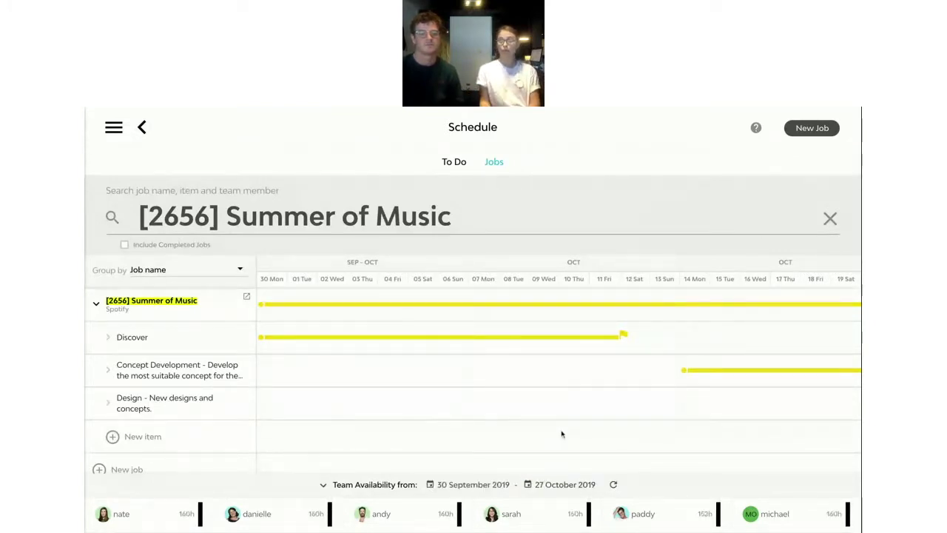
{"action": "scroll", "coordinate": [562, 434], "scroll_direction": "right", "scroll_amount": 3}
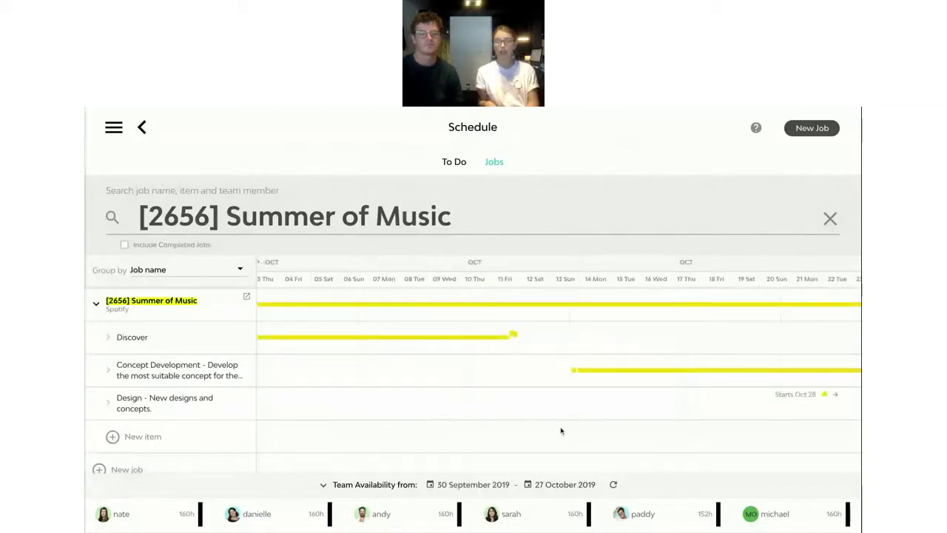
{"action": "scroll", "coordinate": [561, 430], "scroll_direction": "right", "scroll_amount": 7}
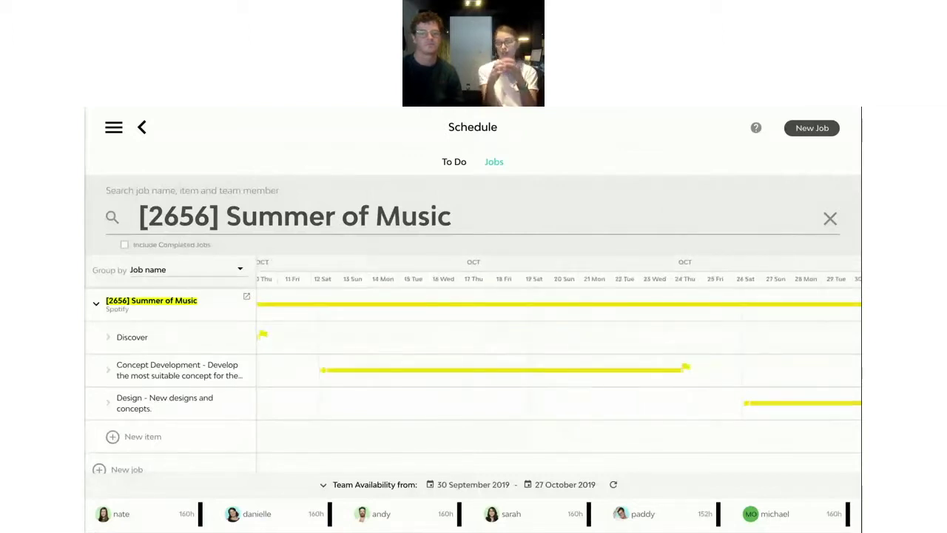
{"action": "scroll", "coordinate": [558, 332], "scroll_direction": "right", "scroll_amount": 2}
{"action": "scroll", "coordinate": [558, 370], "scroll_direction": "right", "scroll_amount": 9}
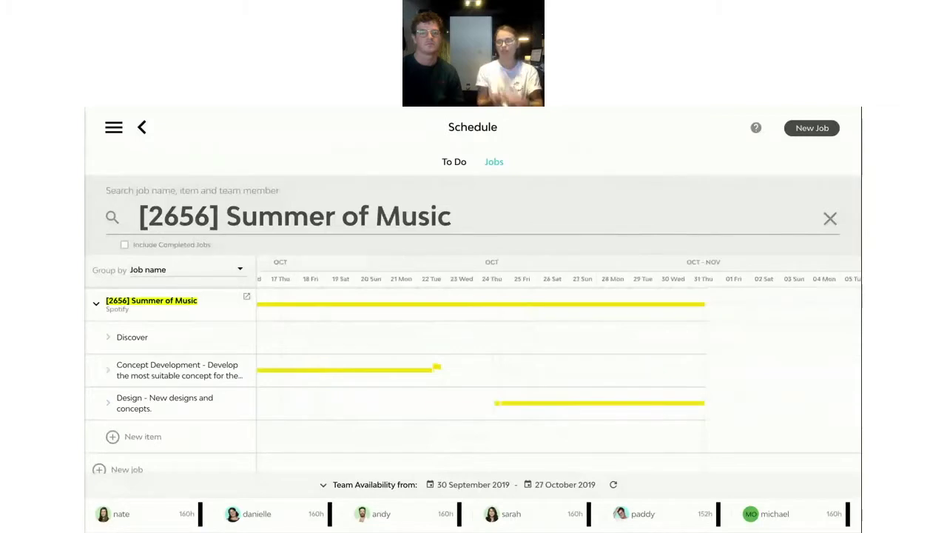
{"action": "left_click", "coordinate": [563, 487]}
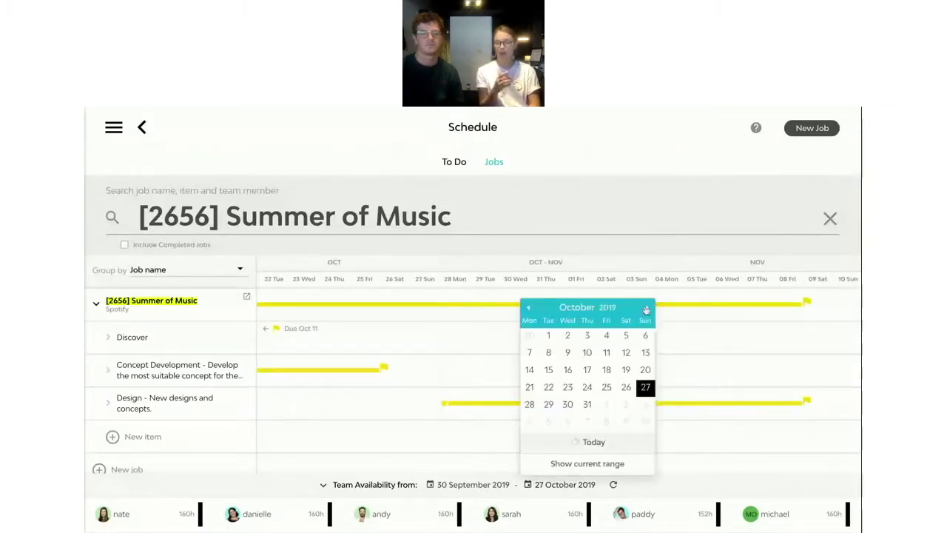
{"action": "left_click", "coordinate": [646, 309]}
{"action": "left_click", "coordinate": [608, 355]}
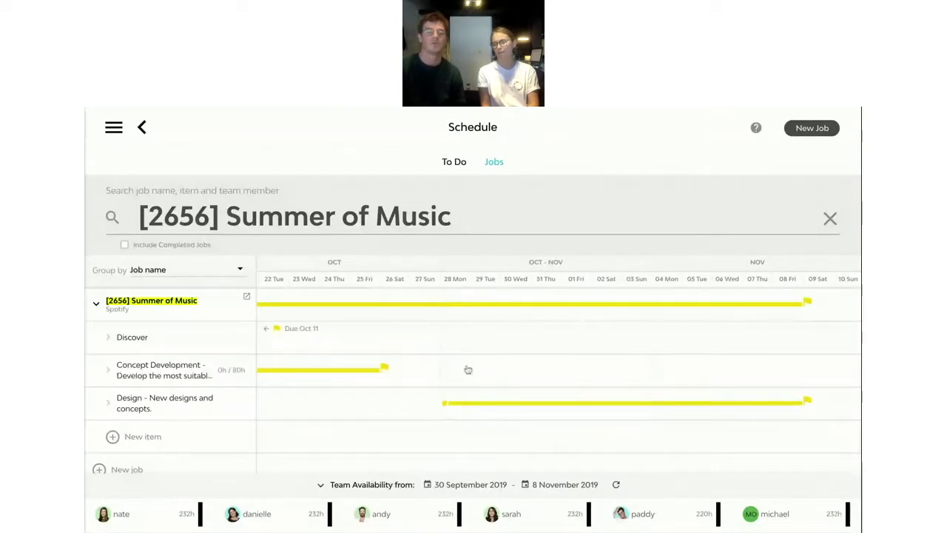
{"action": "scroll", "coordinate": [467, 369], "scroll_direction": "left", "scroll_amount": 5}
Step: Scroll the timeline back to late September to bring Discover's start into view
{"action": "scroll", "coordinate": [468, 369], "scroll_direction": "left", "scroll_amount": 6}
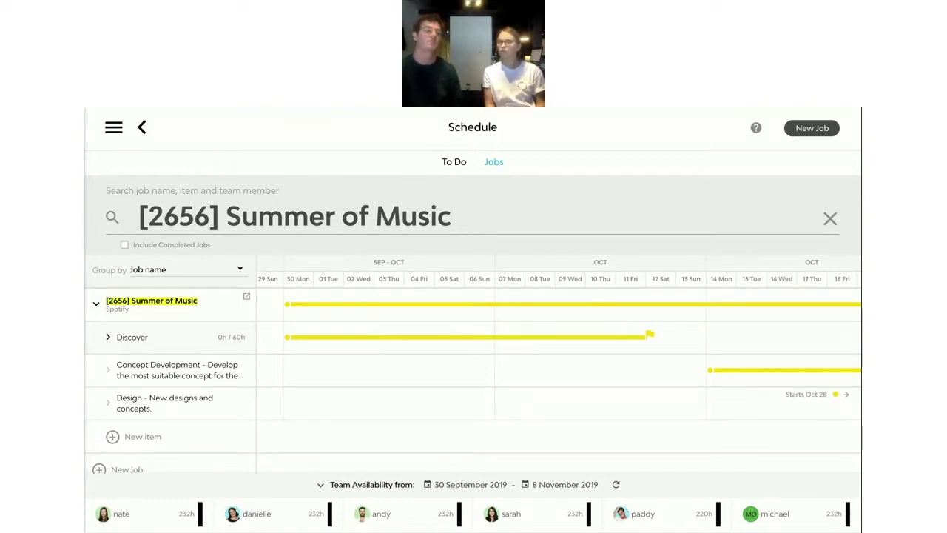
Step: Expand Discover and bring poli's 232h bar into view in Team Availability
{"action": "left_click", "coordinate": [117, 338]}
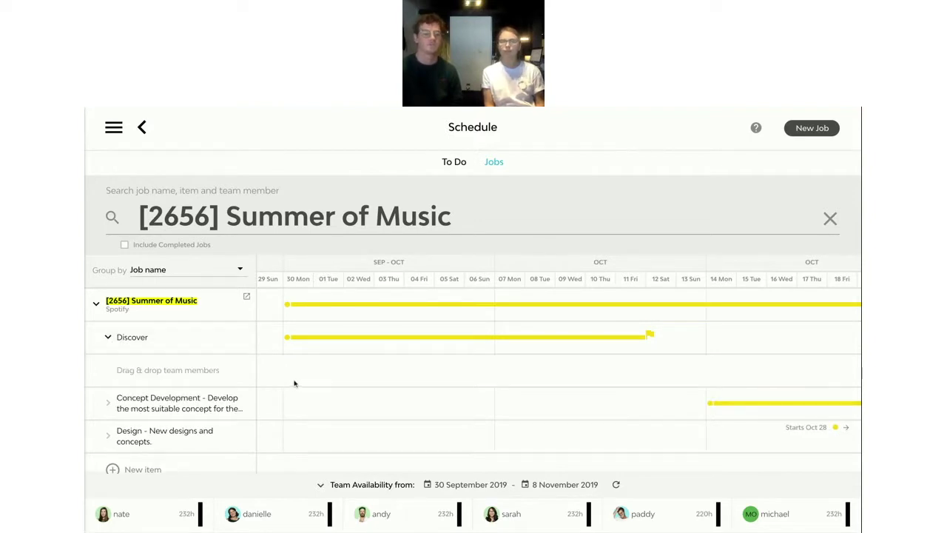
{"action": "scroll", "coordinate": [303, 385], "scroll_direction": "right", "scroll_amount": 2}
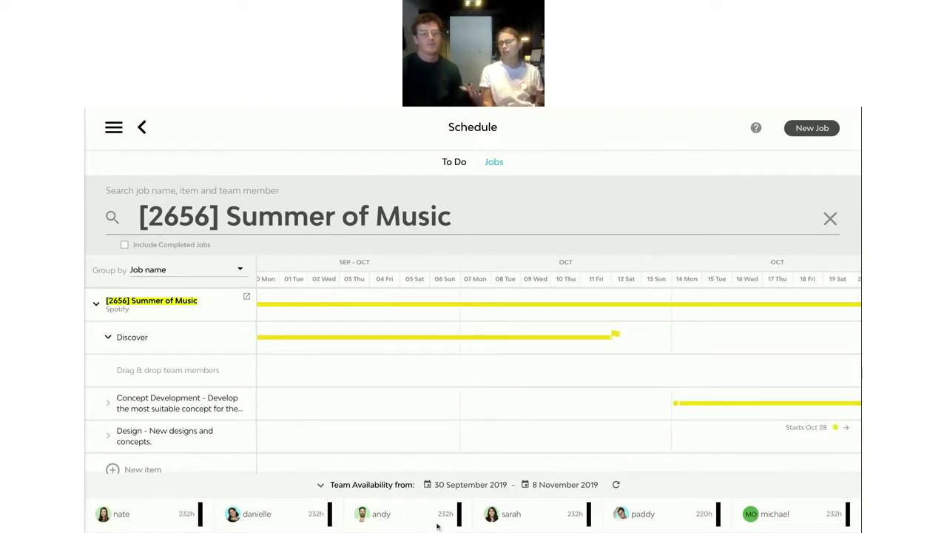
{"action": "scroll", "coordinate": [407, 513], "scroll_direction": "right", "scroll_amount": 2}
{"action": "scroll", "coordinate": [474, 514], "scroll_direction": "right", "scroll_amount": 3}
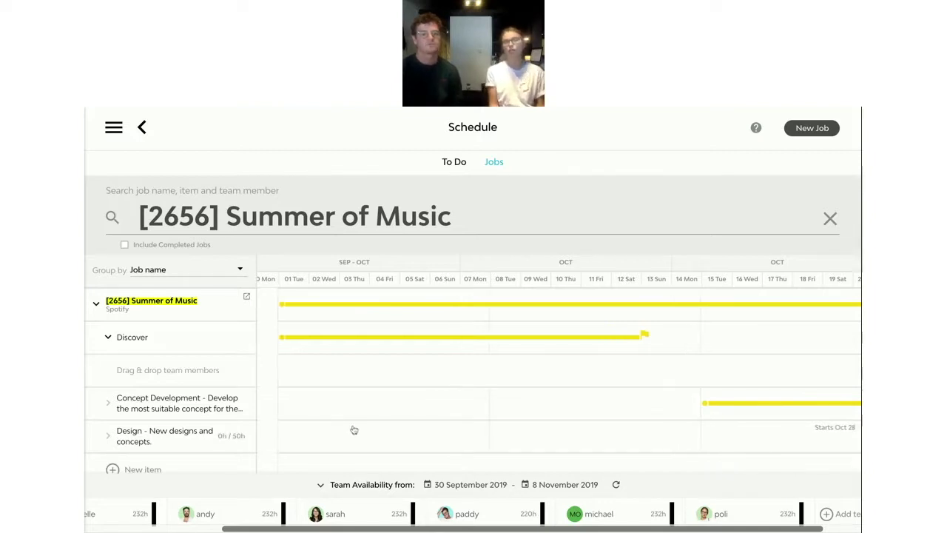
{"action": "scroll", "coordinate": [354, 429], "scroll_direction": "left", "scroll_amount": 1}
{"action": "scroll", "coordinate": [353, 429], "scroll_direction": "down", "scroll_amount": 1}
{"action": "scroll", "coordinate": [354, 429], "scroll_direction": "up", "scroll_amount": 1}
{"action": "mouse_move", "coordinate": [752, 514]}
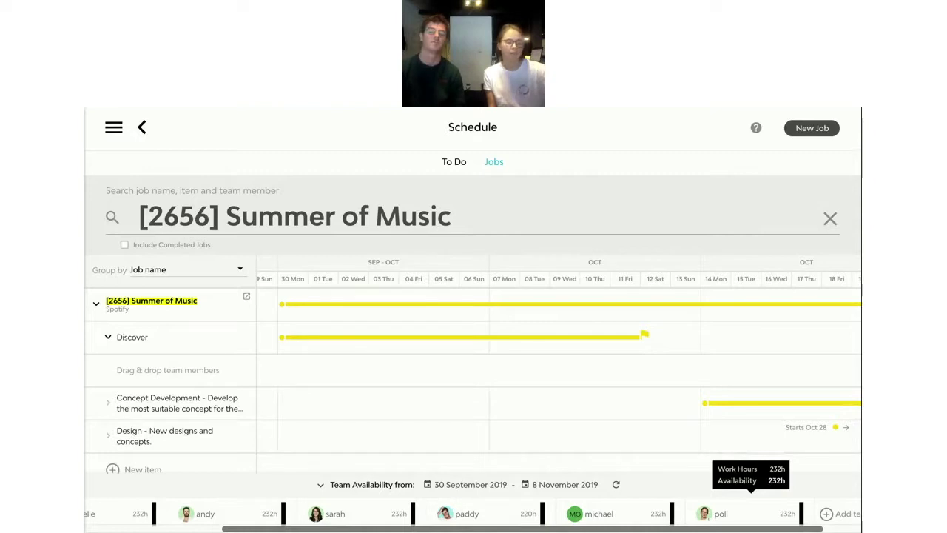
Step: Drag poli and michael from Team Availability onto the Discover item
{"action": "left_click_drag", "start_coordinate": [740, 511], "coordinate": [100, 370]}
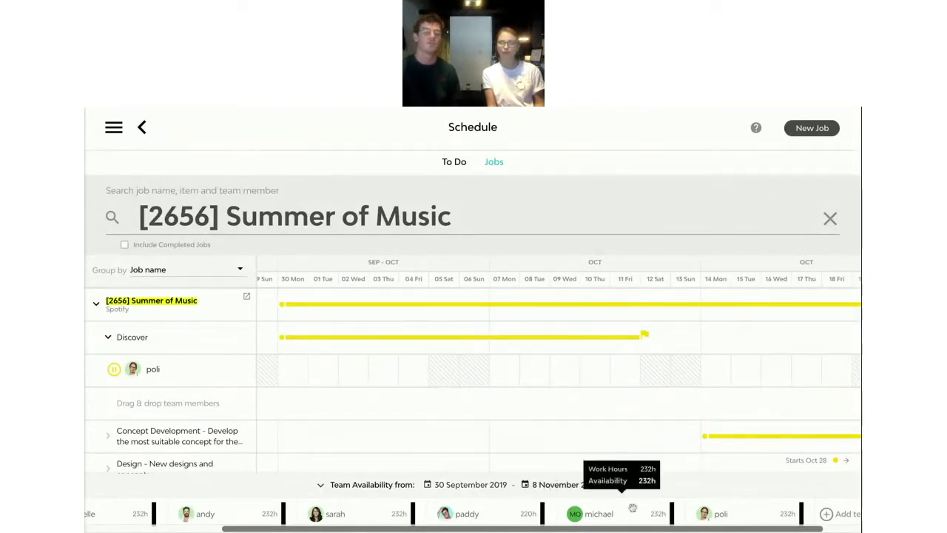
{"action": "mouse_move", "coordinate": [751, 511]}
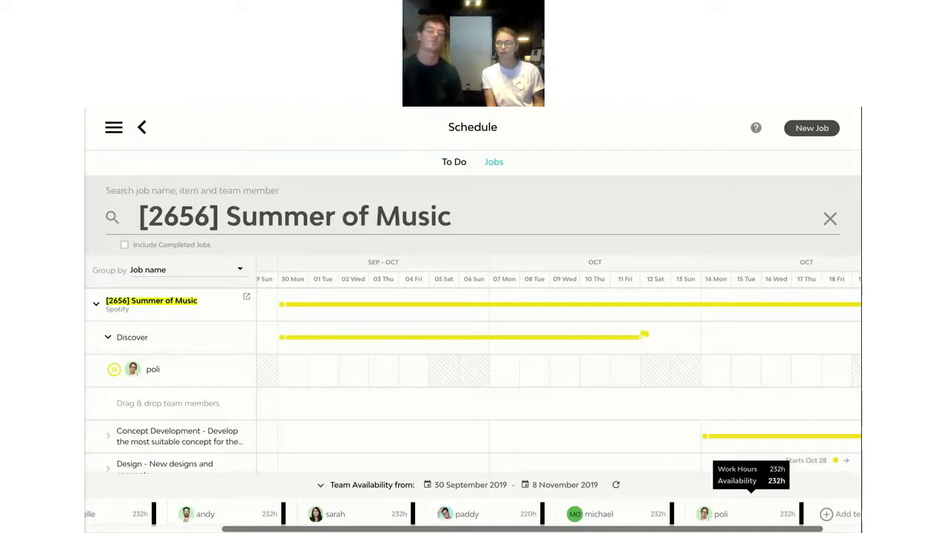
{"action": "mouse_move", "coordinate": [639, 521]}
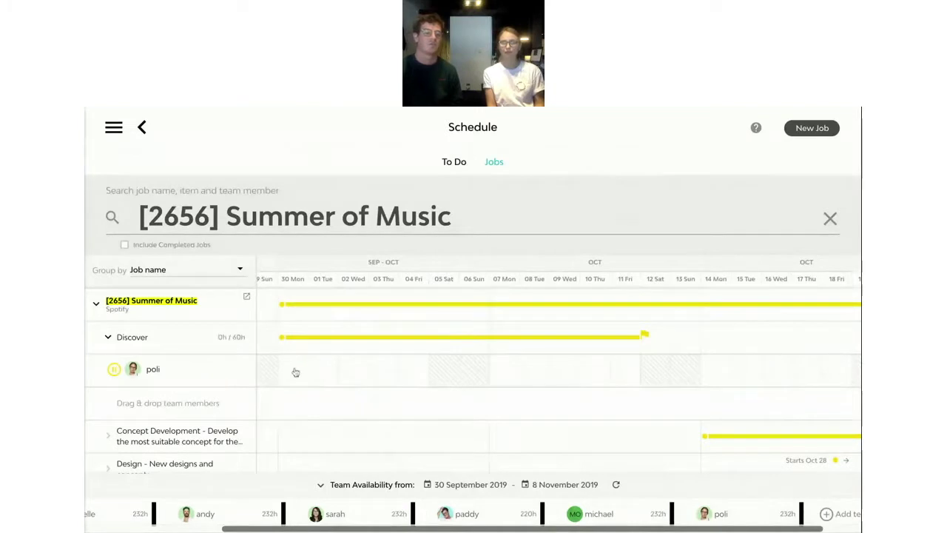
{"action": "mouse_move", "coordinate": [604, 520]}
{"action": "left_click_drag", "start_coordinate": [603, 520], "coordinate": [115, 399]}
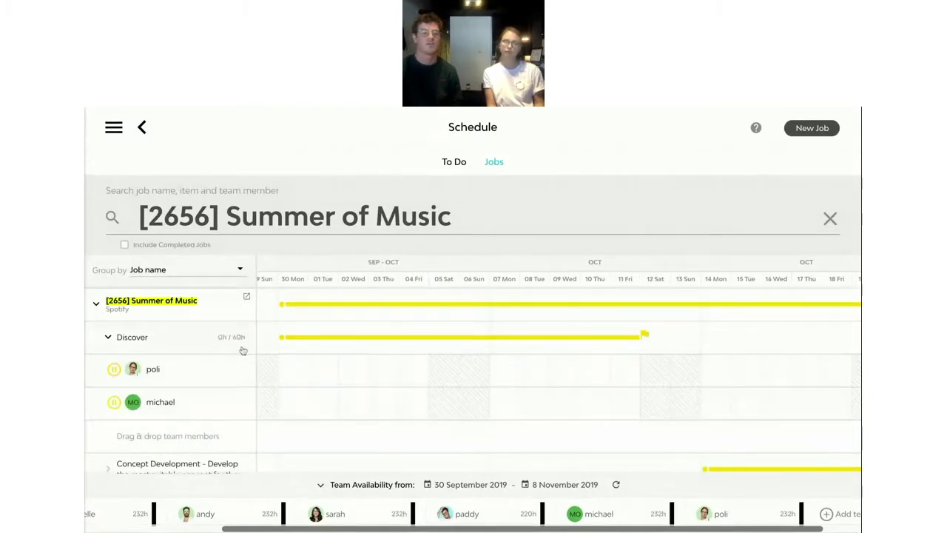
Step: Give poli and michael 3h/d allocations on Discover across both weeks from 30 September
{"action": "left_click", "coordinate": [289, 371]}
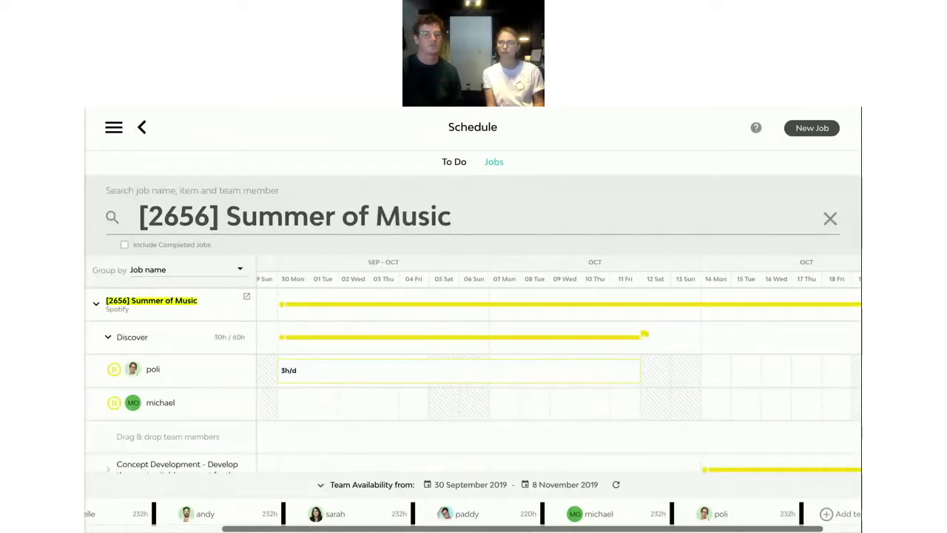
{"action": "left_click", "coordinate": [290, 405]}
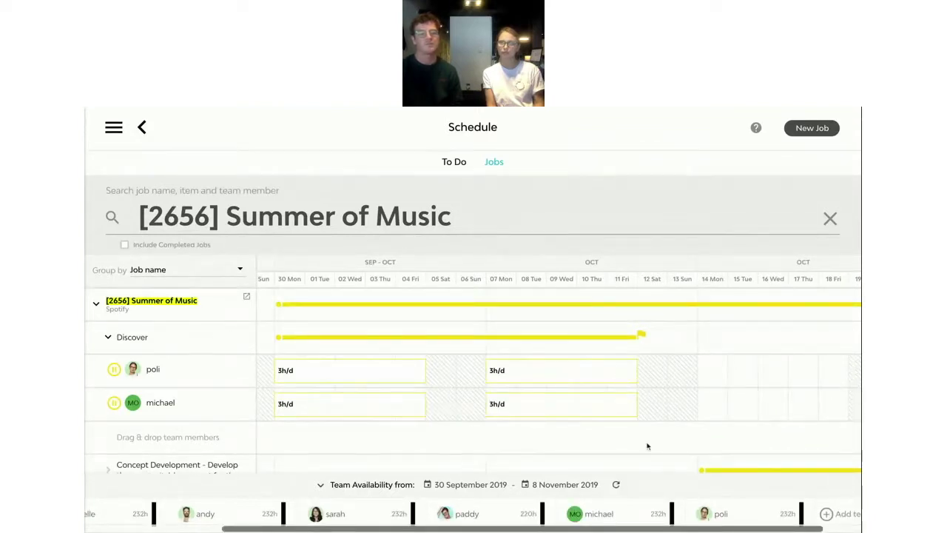
{"action": "mouse_move", "coordinate": [641, 521]}
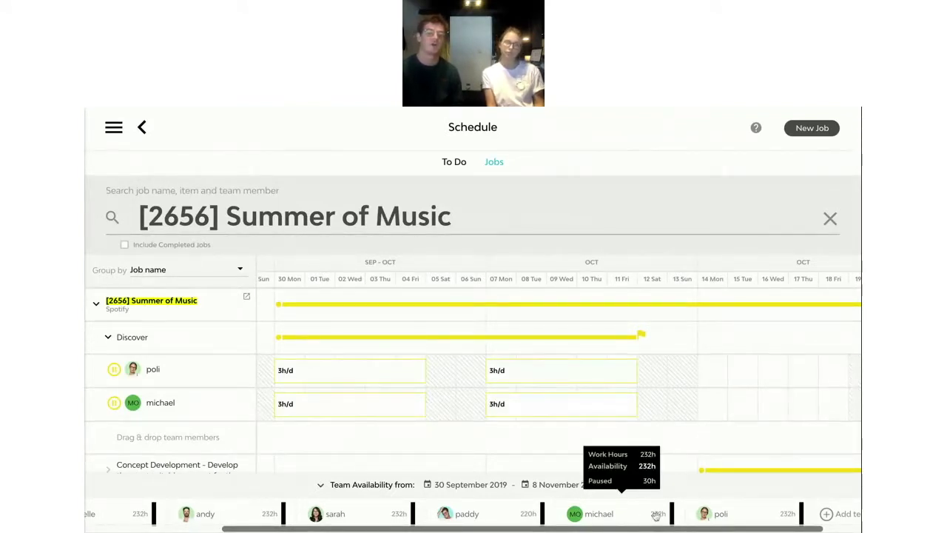
{"action": "mouse_move", "coordinate": [714, 517]}
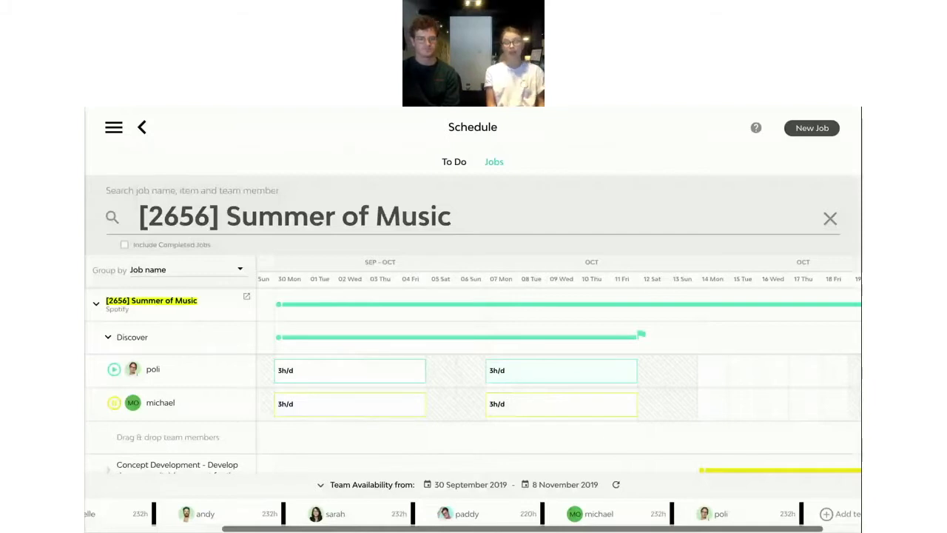
Step: Group the schedule by Team Member and bring up the week date picker
{"action": "left_click", "coordinate": [212, 284]}
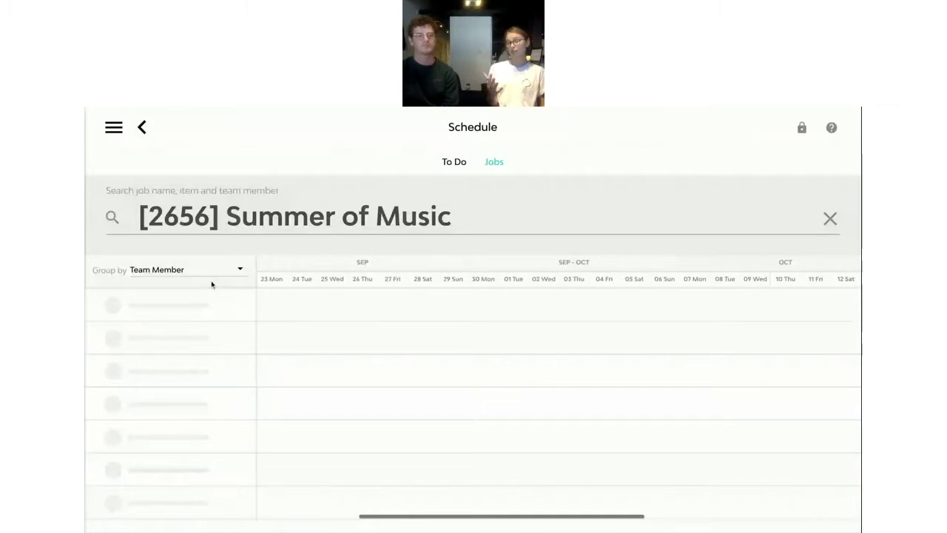
{"action": "left_click", "coordinate": [295, 286]}
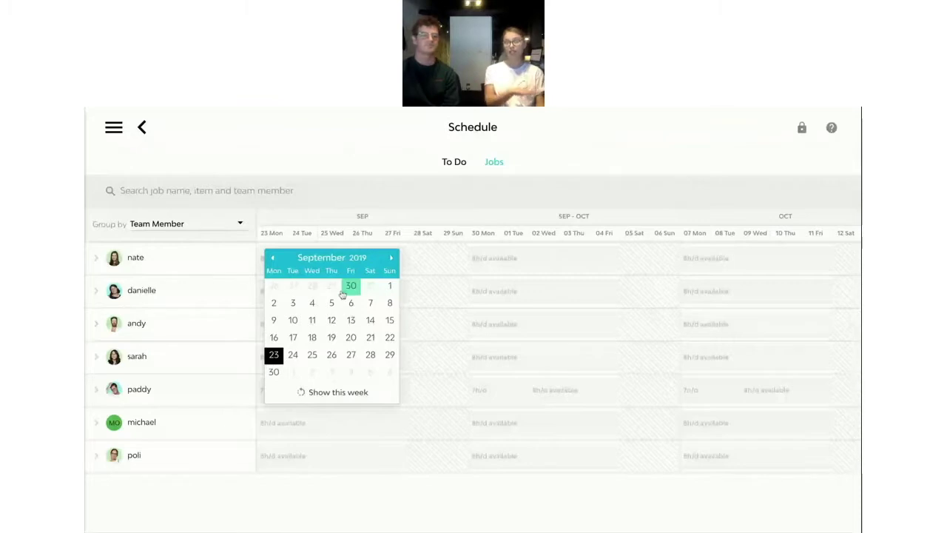
Step: Jump the team-member schedule to the current week in July
{"action": "left_click", "coordinate": [331, 392]}
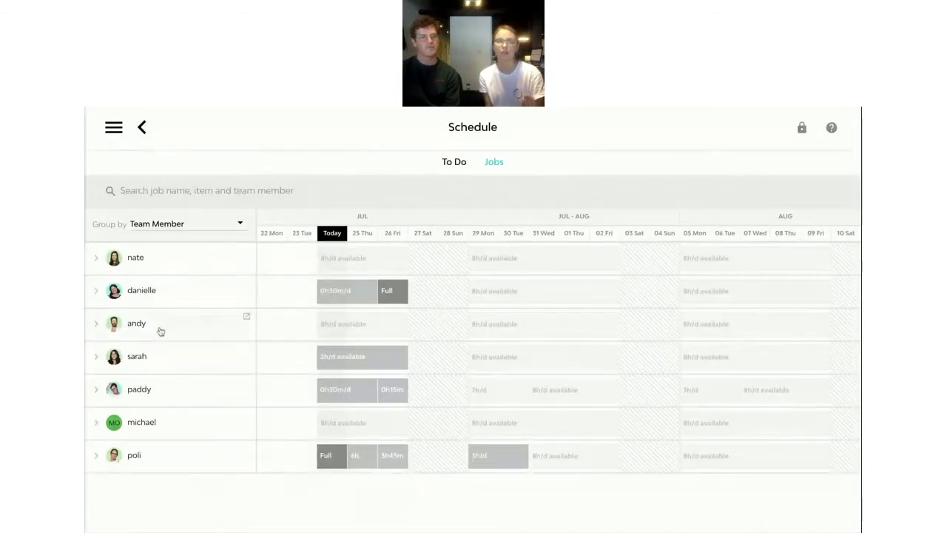
Step: Expand the second team member's row and review all her assigned job items
{"action": "left_click", "coordinate": [95, 290]}
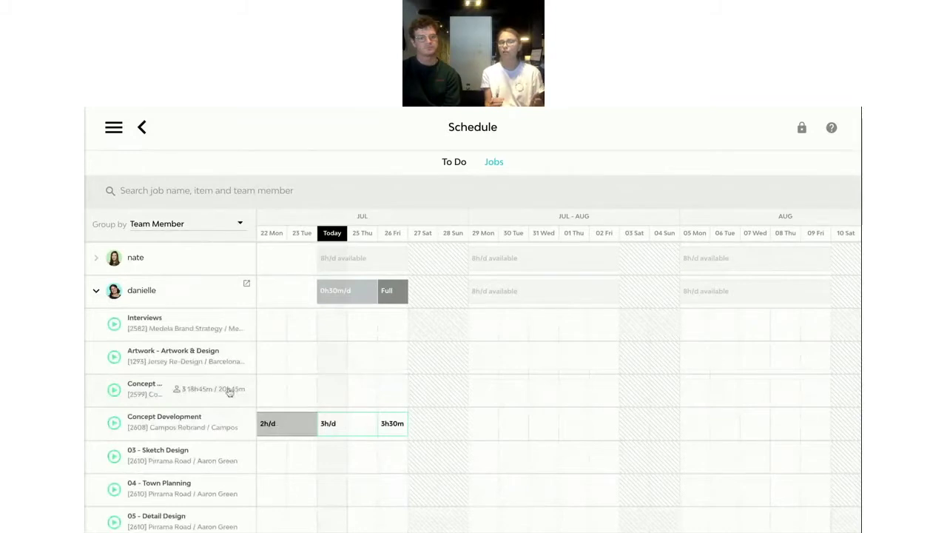
{"action": "scroll", "coordinate": [230, 393], "scroll_direction": "down", "scroll_amount": 15}
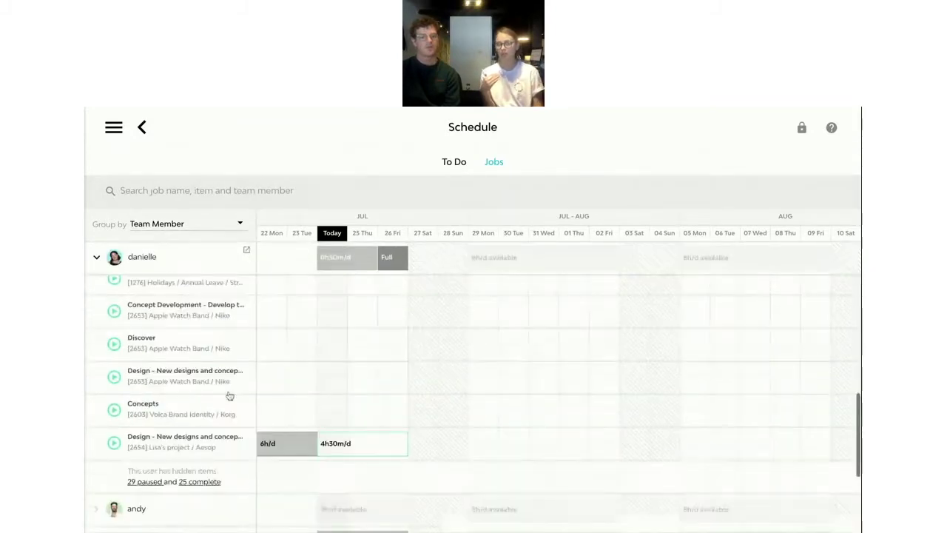
{"action": "scroll", "coordinate": [229, 396], "scroll_direction": "down", "scroll_amount": 2}
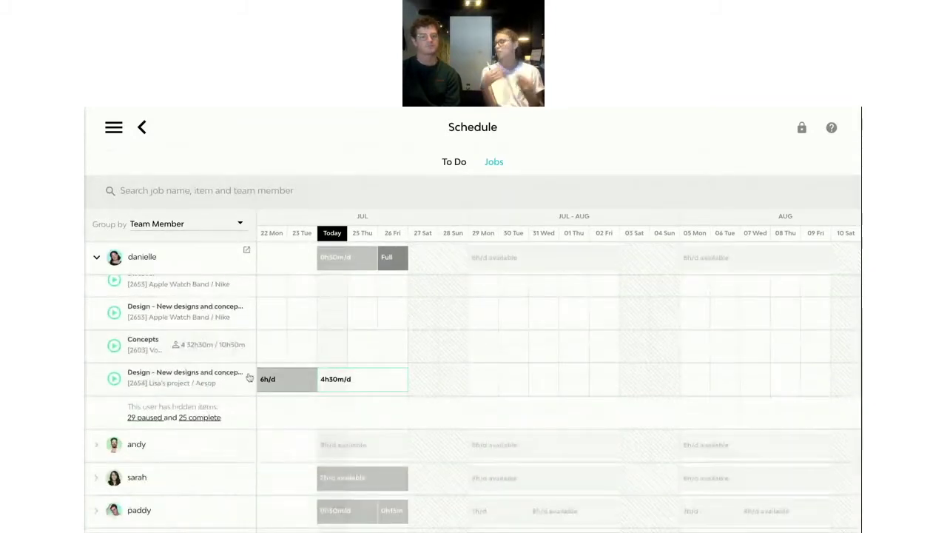
{"action": "scroll", "coordinate": [252, 385], "scroll_direction": "up", "scroll_amount": 10}
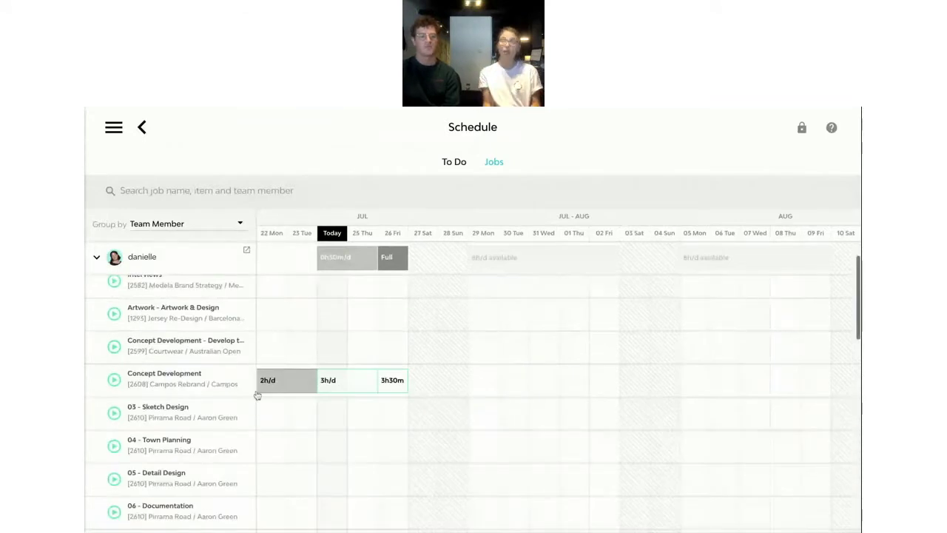
{"action": "scroll", "coordinate": [126, 313], "scroll_direction": "up", "scroll_amount": 1}
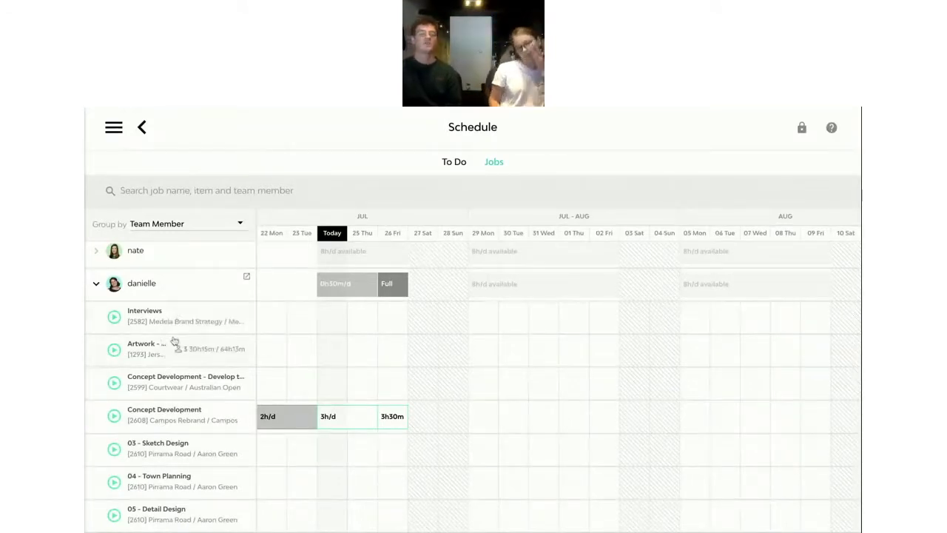
{"action": "scroll", "coordinate": [174, 344], "scroll_direction": "down", "scroll_amount": 2}
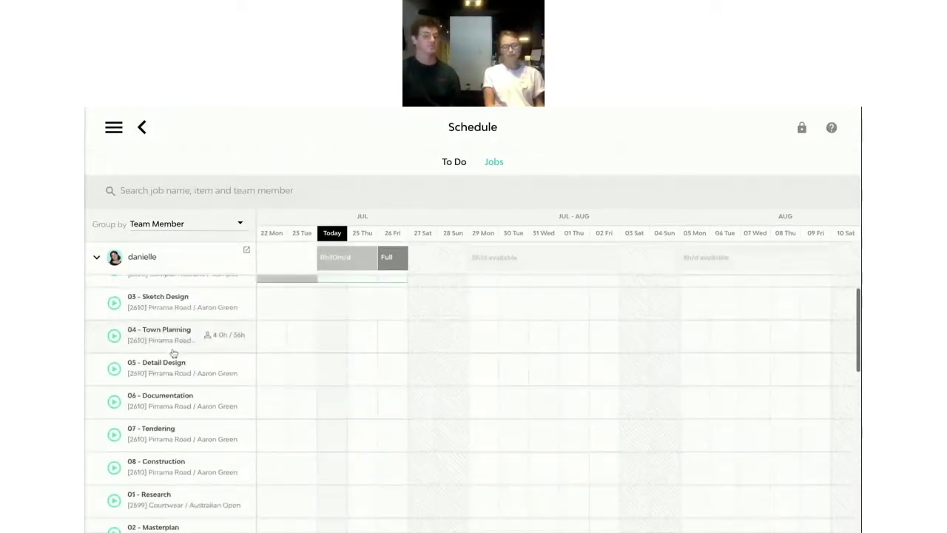
{"action": "scroll", "coordinate": [173, 353], "scroll_direction": "down", "scroll_amount": 2}
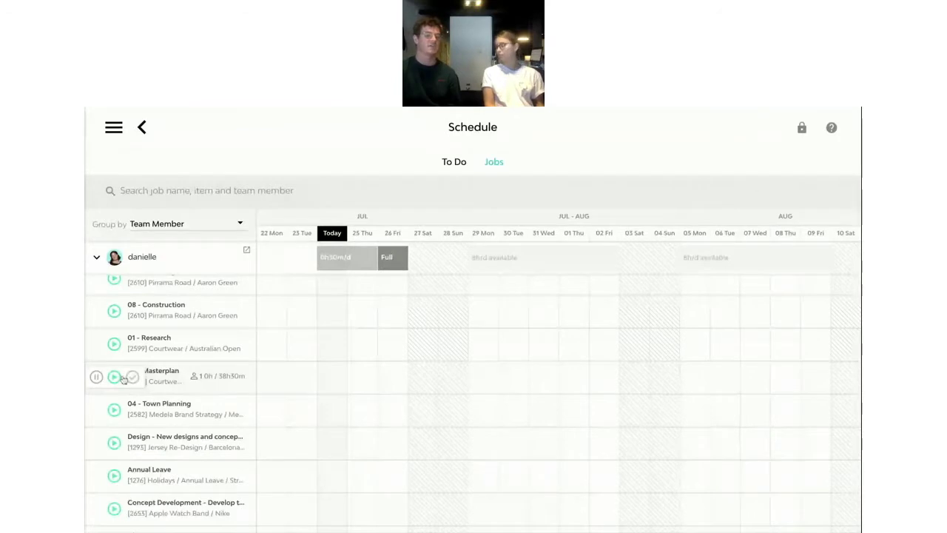
Step: Clear Masterplan and 05 - Detail Design from the team member's scheduled items
{"action": "left_click", "coordinate": [123, 378]}
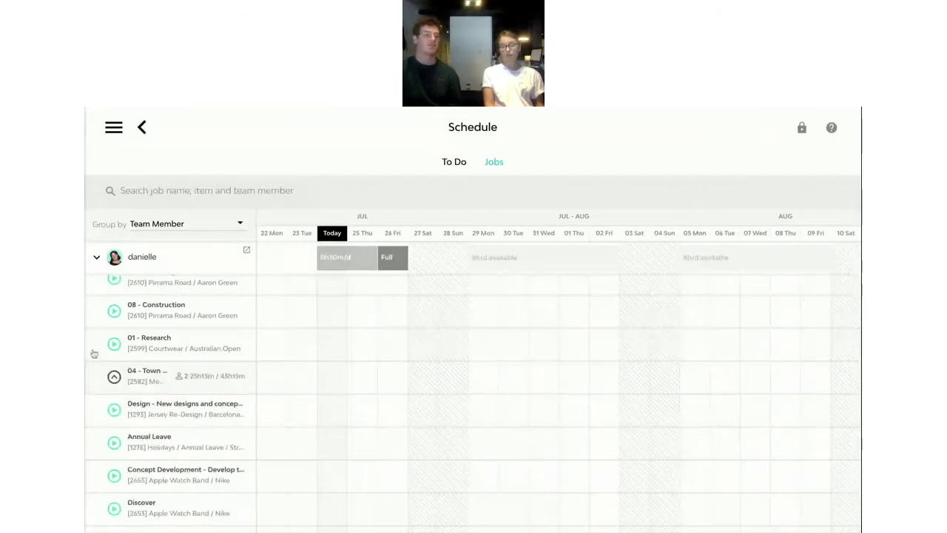
{"action": "scroll", "coordinate": [94, 354], "scroll_direction": "up", "scroll_amount": 3}
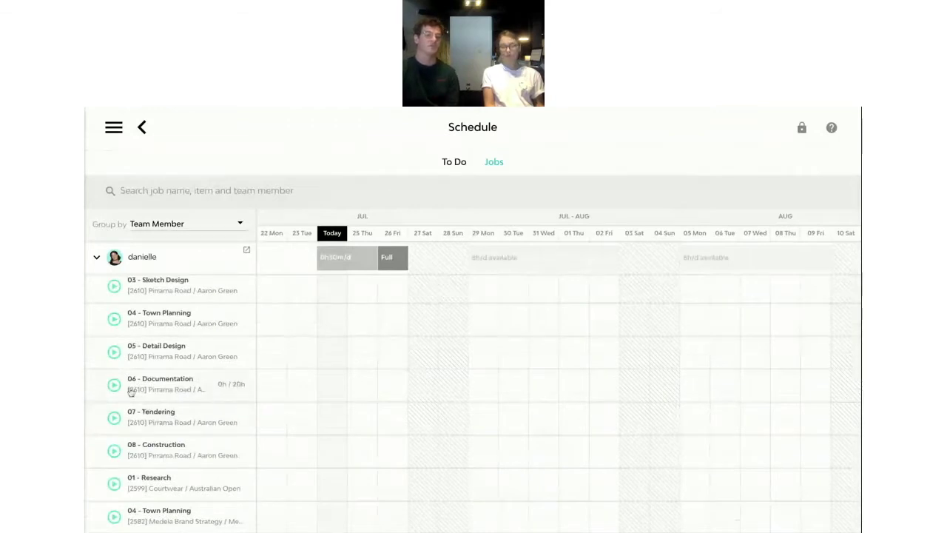
{"action": "left_click", "coordinate": [97, 352]}
{"action": "scroll", "coordinate": [160, 379], "scroll_direction": "up", "scroll_amount": 3}
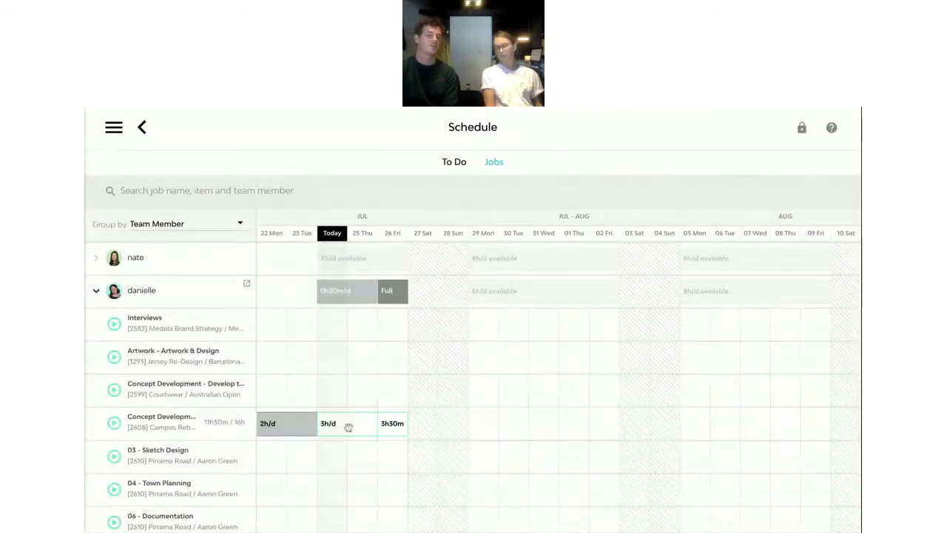
{"action": "scroll", "coordinate": [385, 433], "scroll_direction": "down", "scroll_amount": 1}
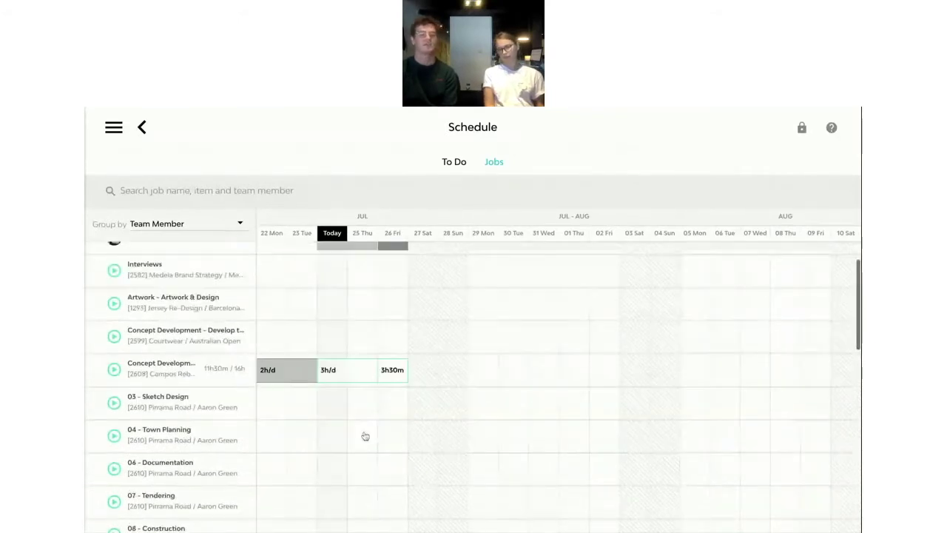
Step: Delete the 0h45m/d Medela Brand Strategy Interviews booking from the schedule
{"action": "scroll", "coordinate": [325, 362], "scroll_direction": "up", "scroll_amount": 1}
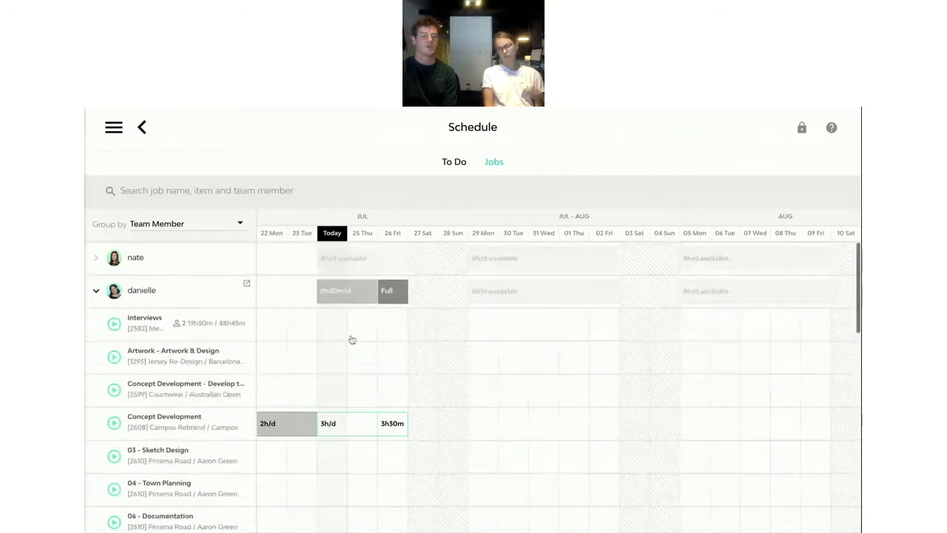
{"action": "left_click", "coordinate": [352, 340]}
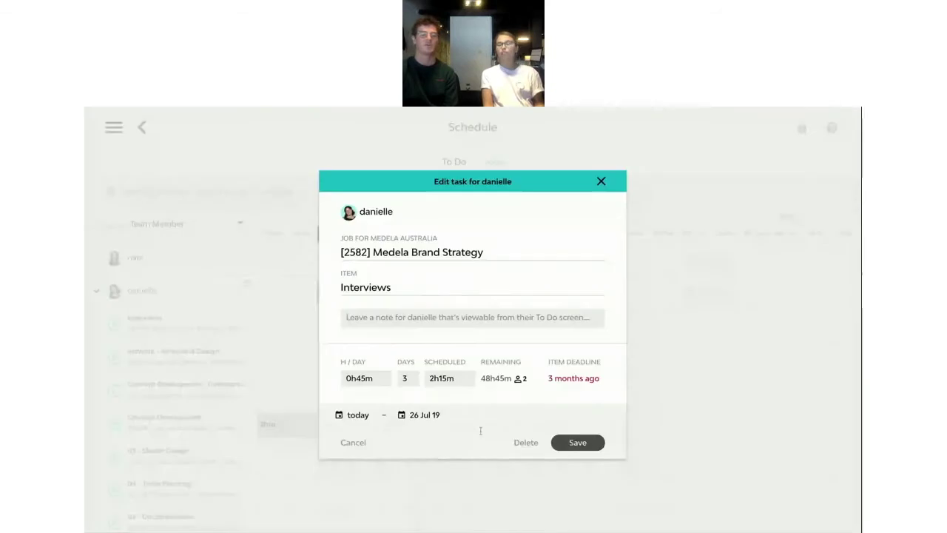
{"action": "left_click", "coordinate": [370, 333]}
{"action": "left_click", "coordinate": [525, 443]}
{"action": "left_click", "coordinate": [526, 337]}
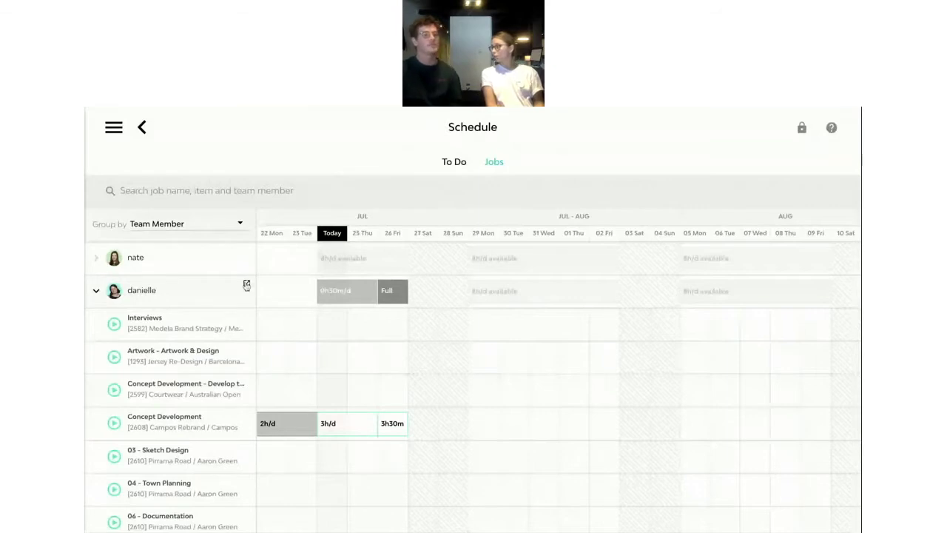
Step: Open the team member's To Do list and mark the Interviews item Complete
{"action": "left_click", "coordinate": [246, 286]}
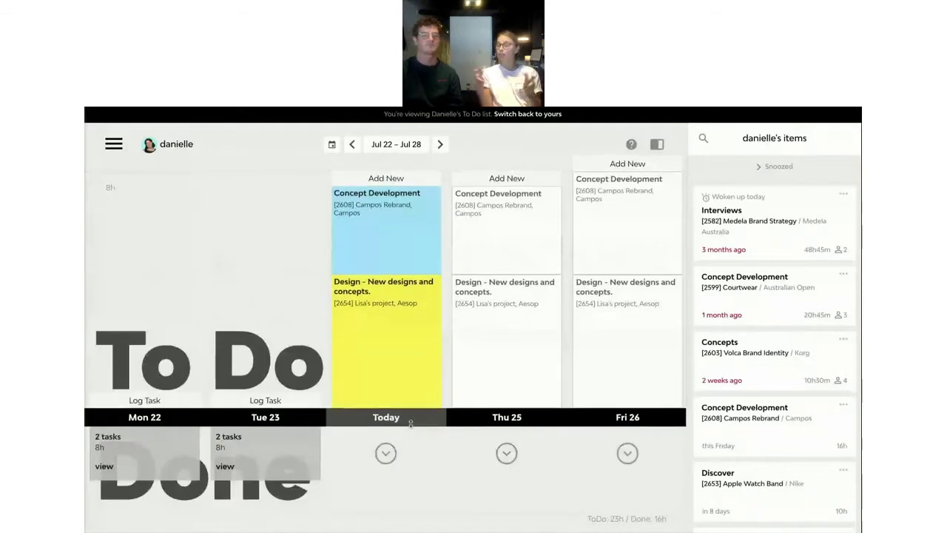
{"action": "mouse_move", "coordinate": [409, 404]}
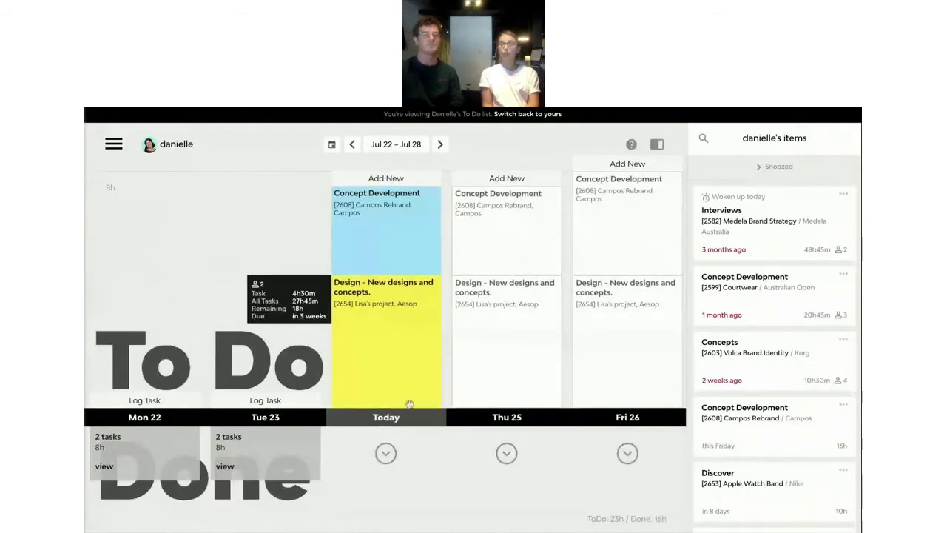
{"action": "left_click", "coordinate": [843, 196]}
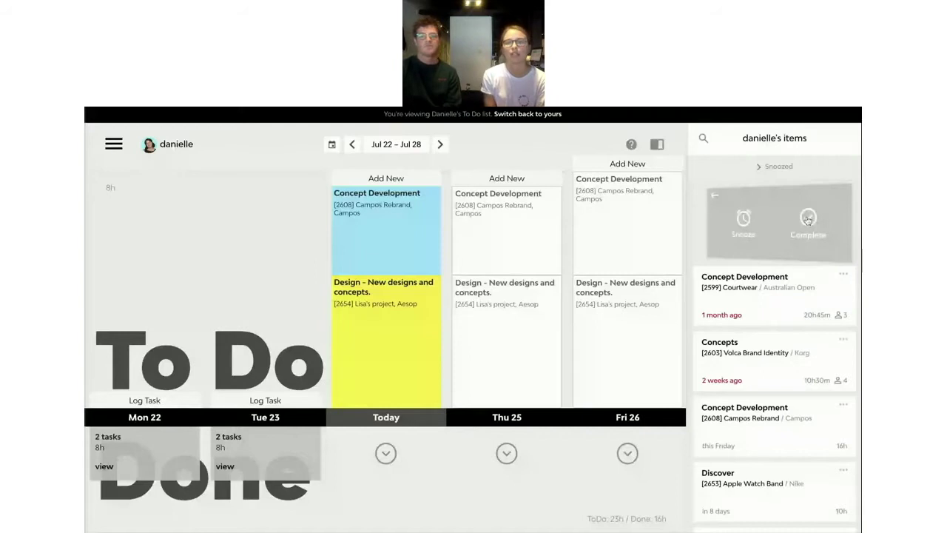
{"action": "left_click", "coordinate": [806, 215]}
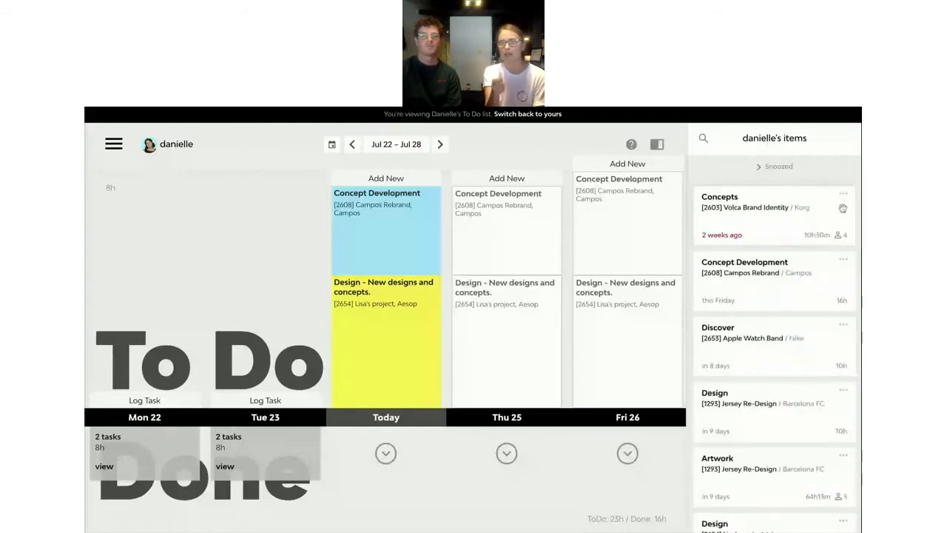
Step: Swipe the Concepts card off the To Do items sidebar
{"action": "left_click_drag", "start_coordinate": [842, 209], "coordinate": [806, 222]}
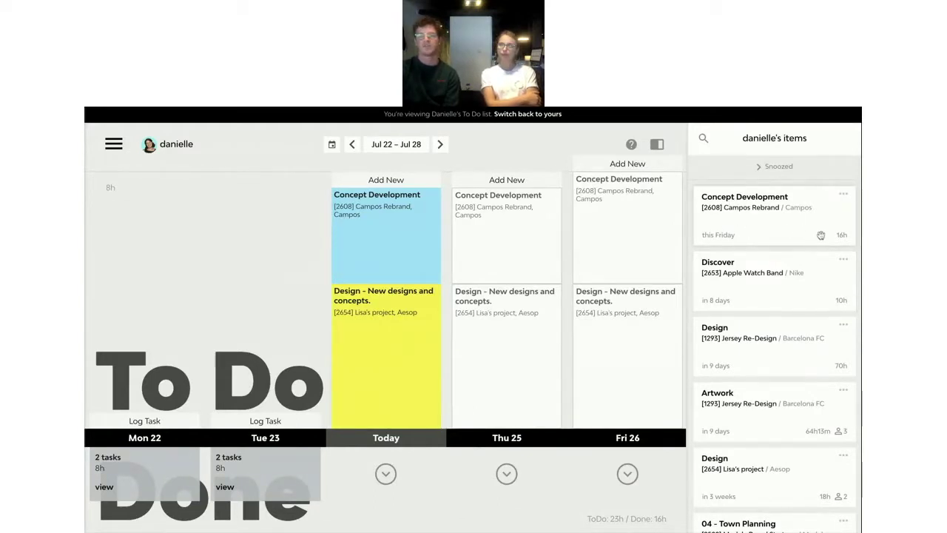
{"action": "mouse_move", "coordinate": [582, 246]}
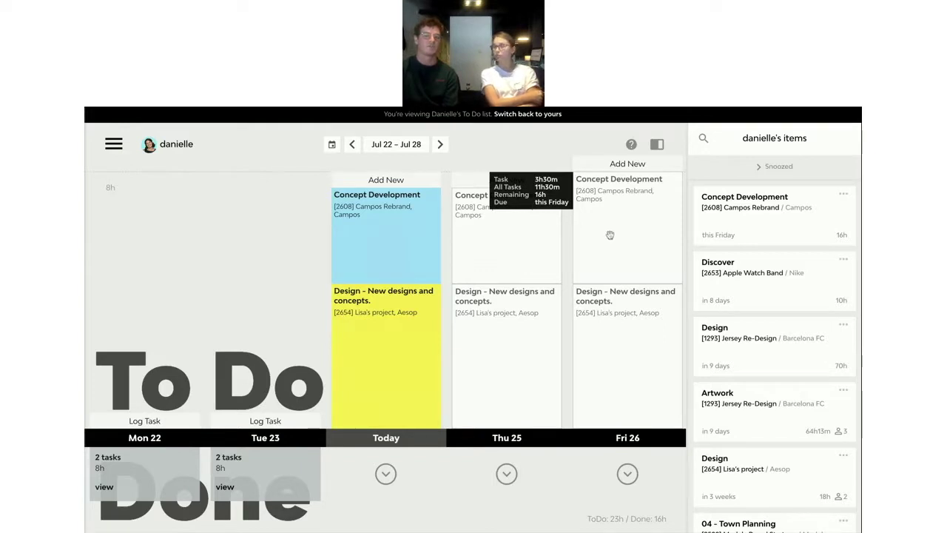
Step: Shorten today's Design block and lengthen today's Concept Development block to 4h
{"action": "left_click_drag", "start_coordinate": [412, 284], "coordinate": [412, 355]}
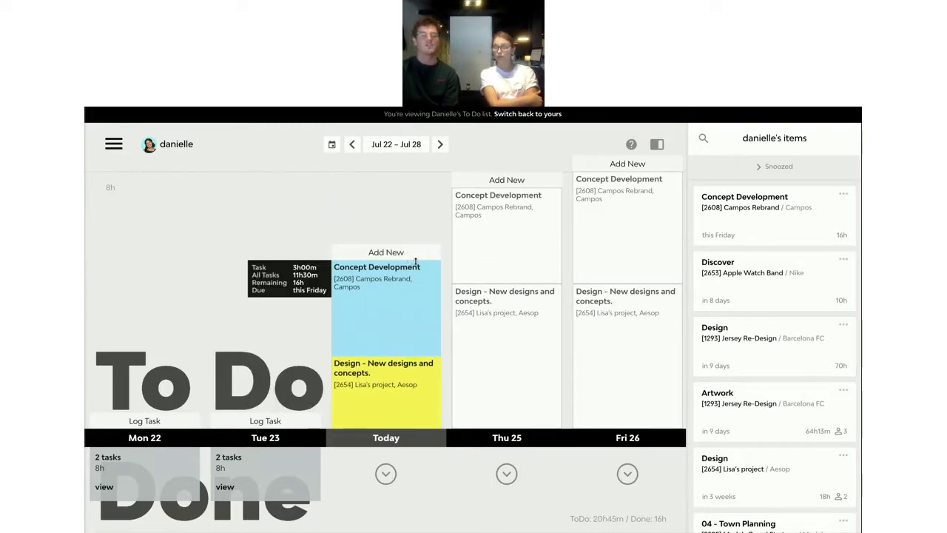
{"action": "left_click_drag", "start_coordinate": [414, 260], "coordinate": [414, 238]}
{"action": "scroll", "coordinate": [415, 261], "scroll_direction": "up", "scroll_amount": 2}
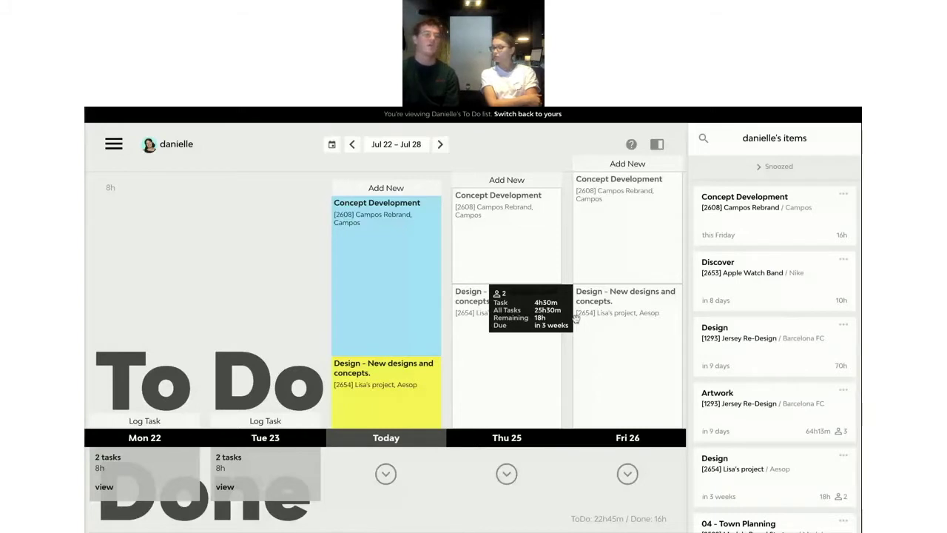
{"action": "scroll", "coordinate": [525, 293], "scroll_direction": "down", "scroll_amount": 2}
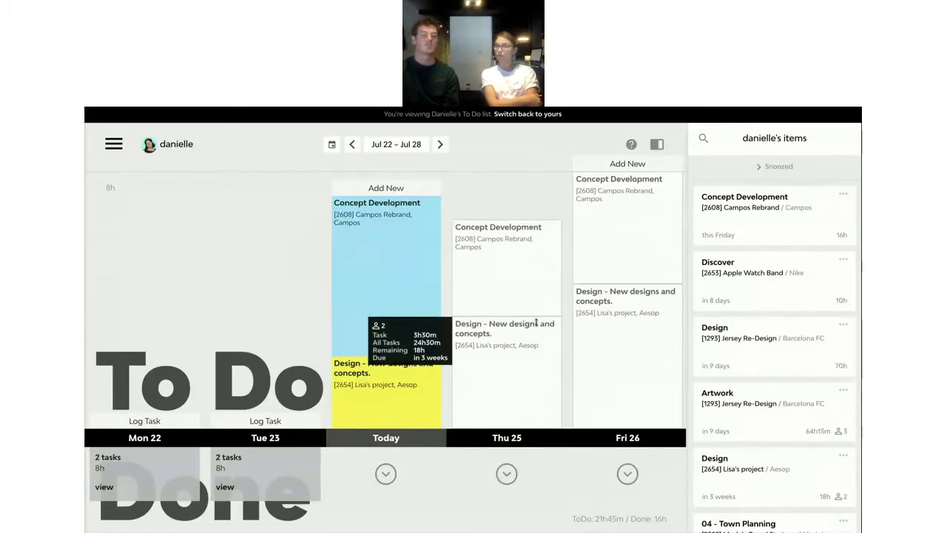
{"action": "scroll", "coordinate": [538, 220], "scroll_direction": "up", "scroll_amount": 3}
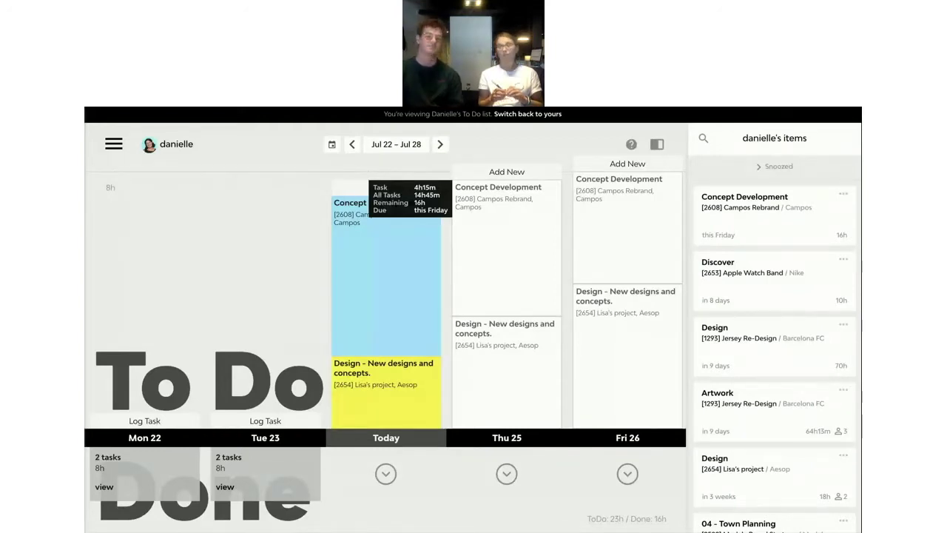
Step: Go to the team Schedule from the main menu and switch it to To Do
{"action": "left_click", "coordinate": [113, 144]}
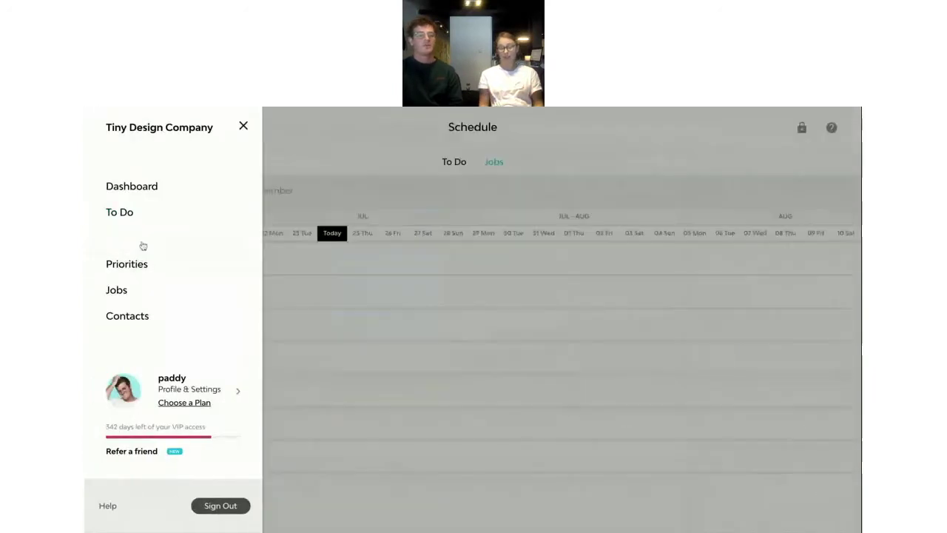
{"action": "left_click", "coordinate": [143, 246]}
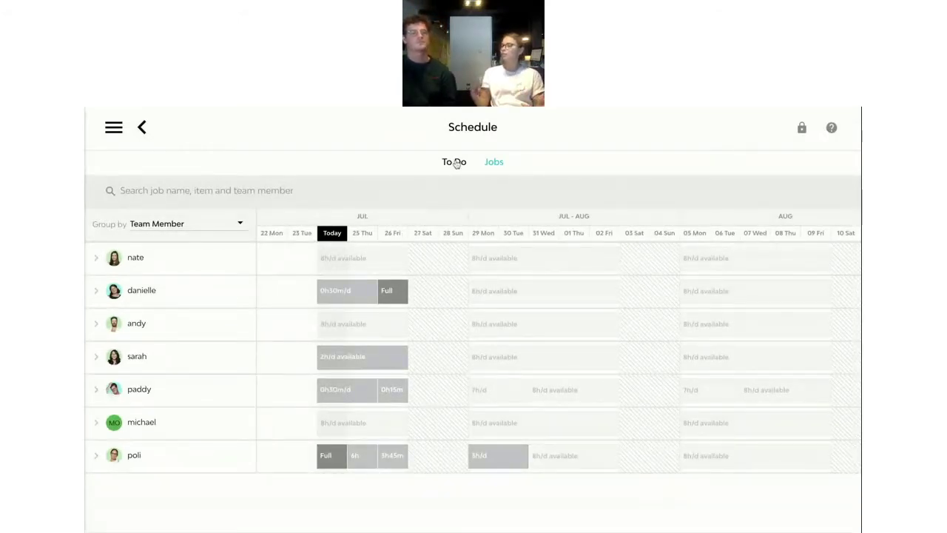
{"action": "left_click", "coordinate": [454, 161]}
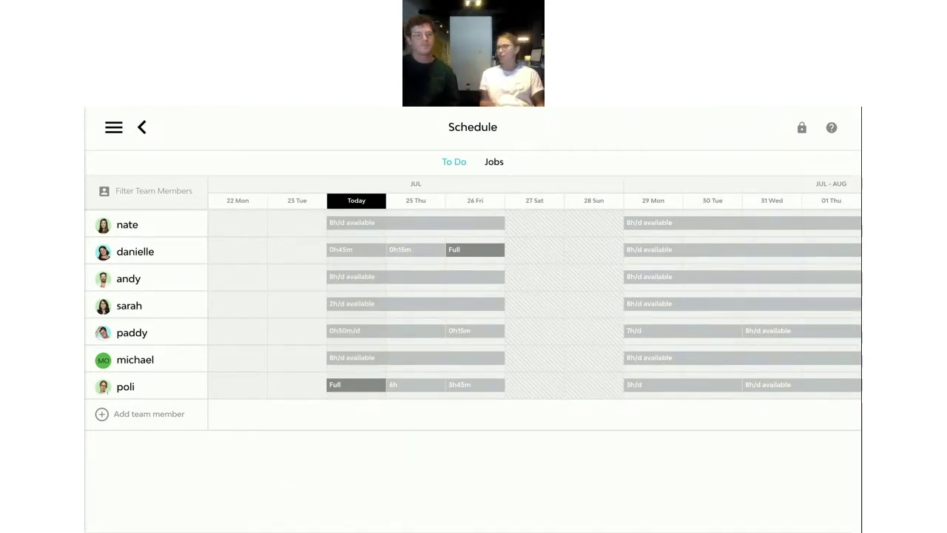
Step: Expand the second team member's row to show Concept Development and Design cards
{"action": "left_click", "coordinate": [121, 259]}
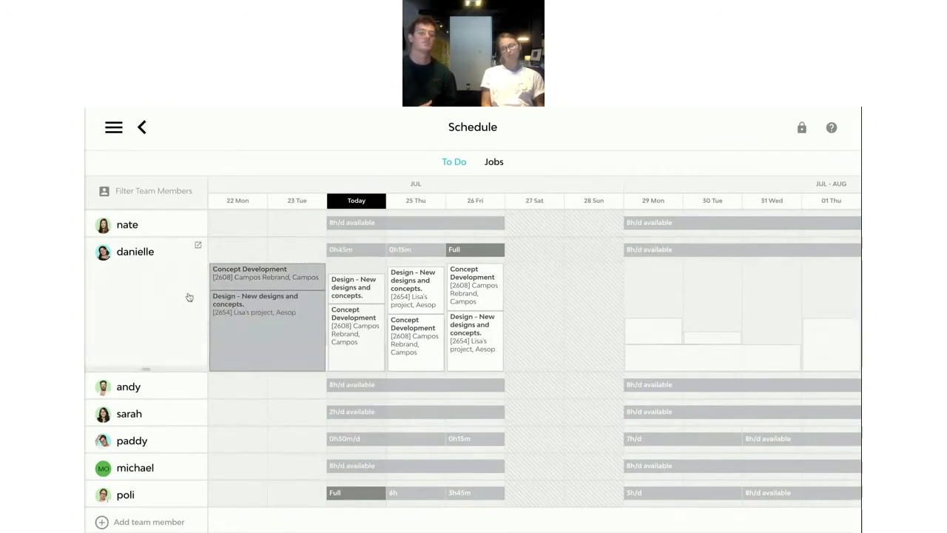
{"action": "mouse_move", "coordinate": [283, 321]}
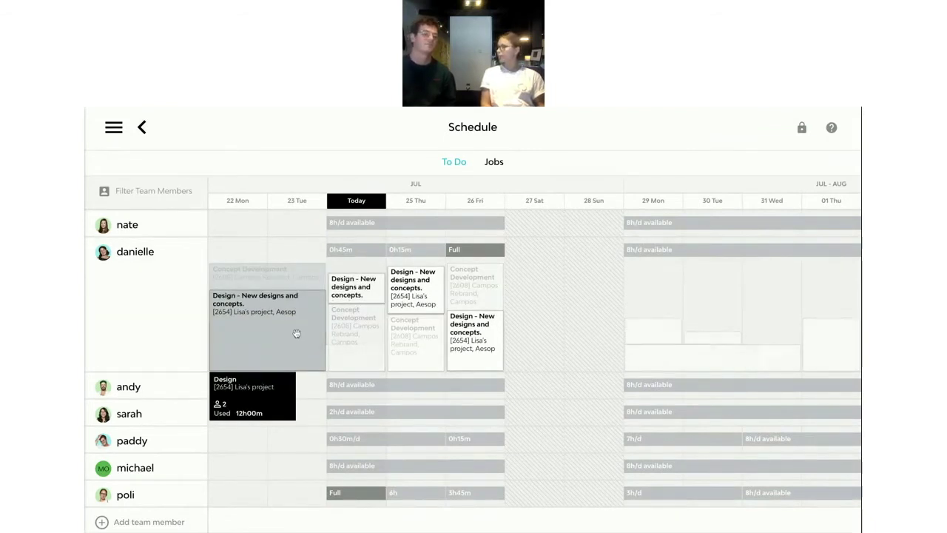
{"action": "mouse_move", "coordinate": [361, 328]}
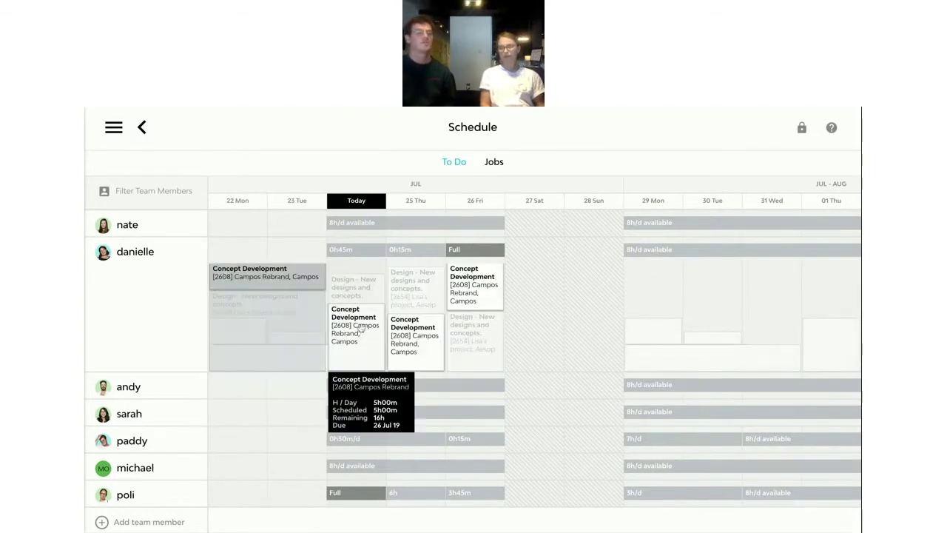
Step: Expand andy's row and move today's Concept Development card from danielle's row onto andy's
{"action": "left_click", "coordinate": [130, 391]}
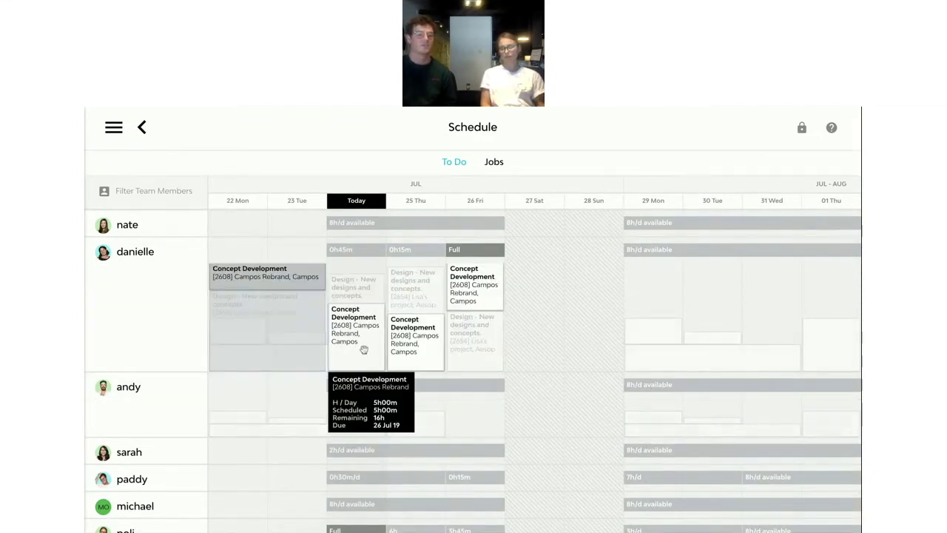
{"action": "left_click_drag", "start_coordinate": [364, 347], "coordinate": [350, 409]}
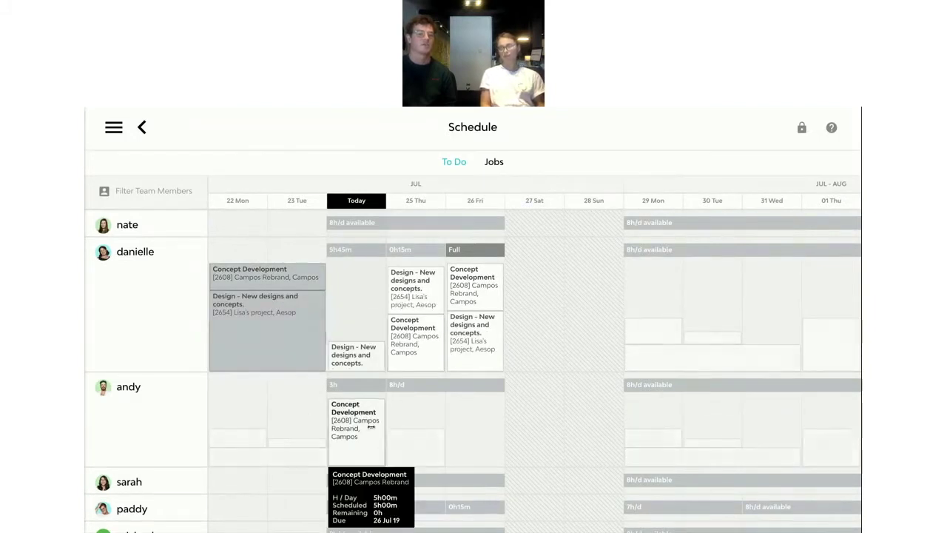
{"action": "mouse_move", "coordinate": [334, 425]}
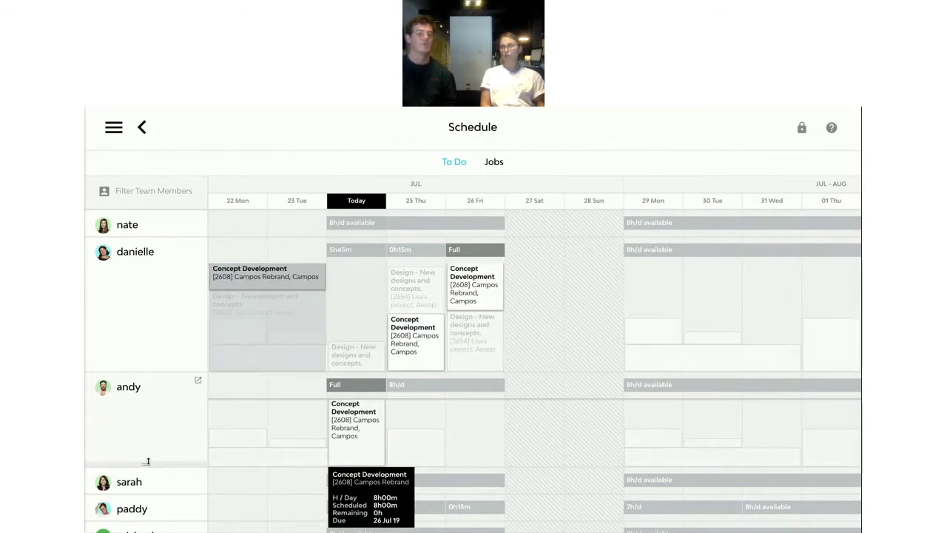
Step: Drag a Concept Development card onto michael's Today cell
{"action": "scroll", "coordinate": [169, 438], "scroll_direction": "down", "scroll_amount": 2}
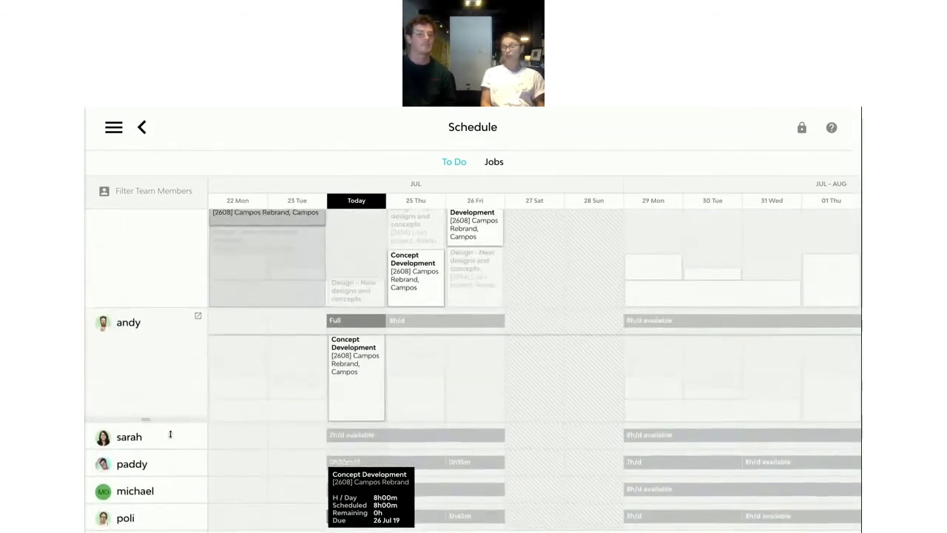
{"action": "scroll", "coordinate": [168, 433], "scroll_direction": "up", "scroll_amount": 1}
{"action": "scroll", "coordinate": [196, 438], "scroll_direction": "down", "scroll_amount": 2}
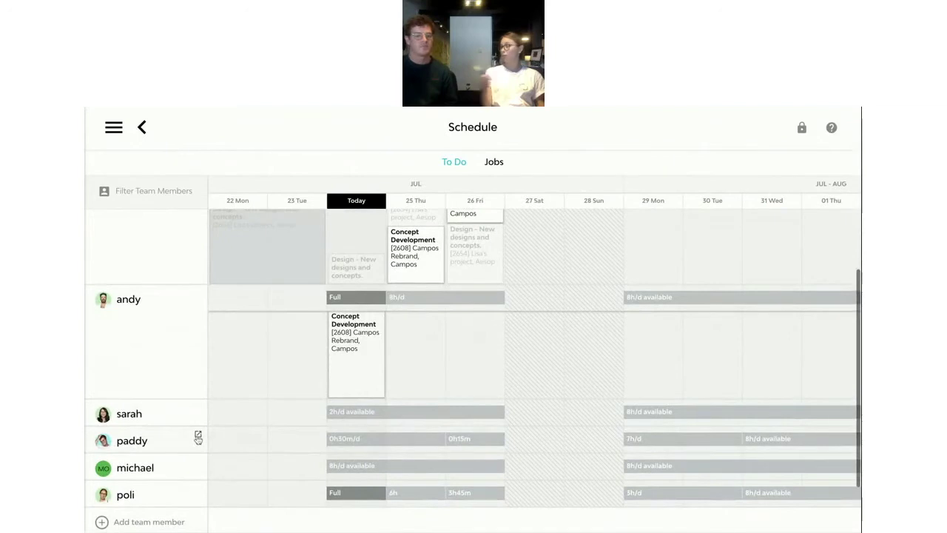
{"action": "scroll", "coordinate": [207, 441], "scroll_direction": "up", "scroll_amount": 2}
{"action": "scroll", "coordinate": [207, 439], "scroll_direction": "down", "scroll_amount": 1}
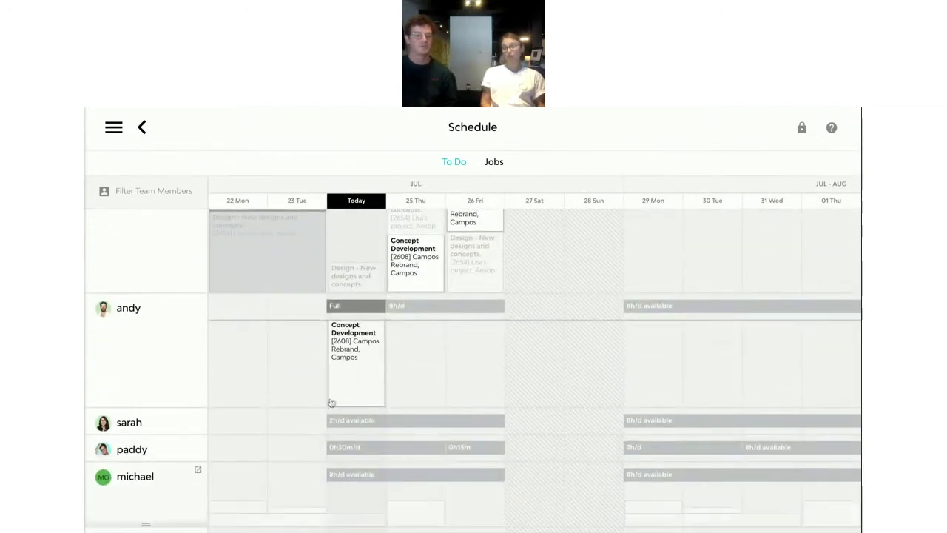
{"action": "scroll", "coordinate": [232, 440], "scroll_direction": "down", "scroll_amount": 3}
{"action": "mouse_move", "coordinate": [345, 269]}
{"action": "left_click_drag", "start_coordinate": [345, 269], "coordinate": [355, 362]}
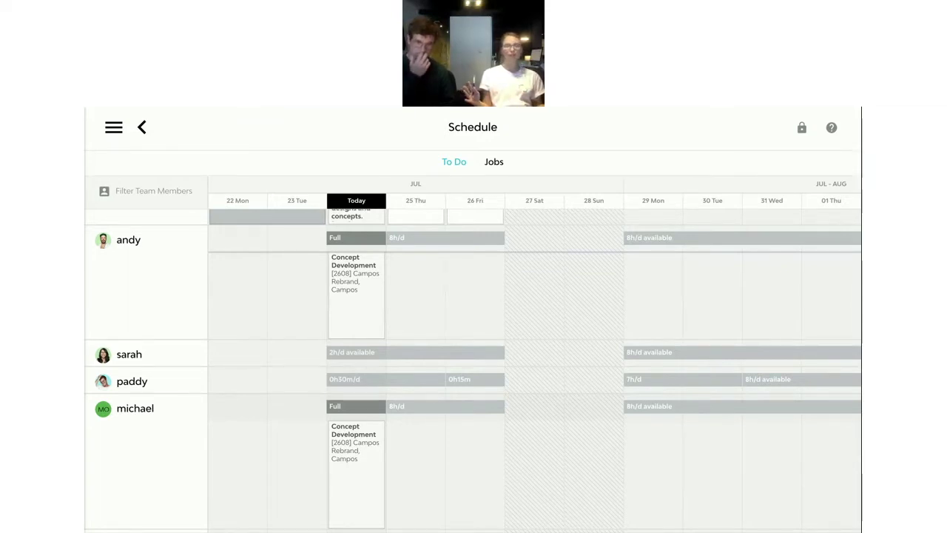
Step: Filter the schedule to hide the fourth, fifth and last team members
{"action": "left_click", "coordinate": [145, 191]}
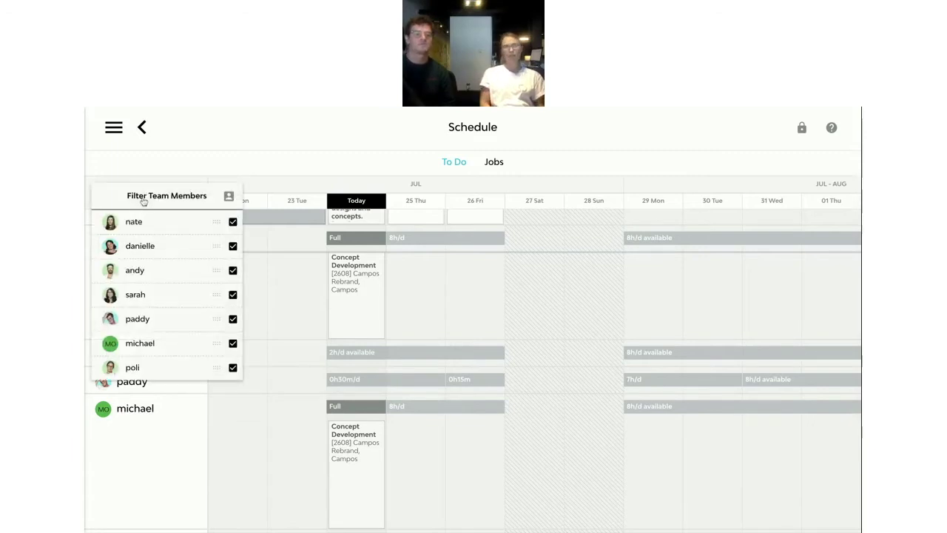
{"action": "left_click", "coordinate": [233, 368]}
{"action": "left_click", "coordinate": [233, 320]}
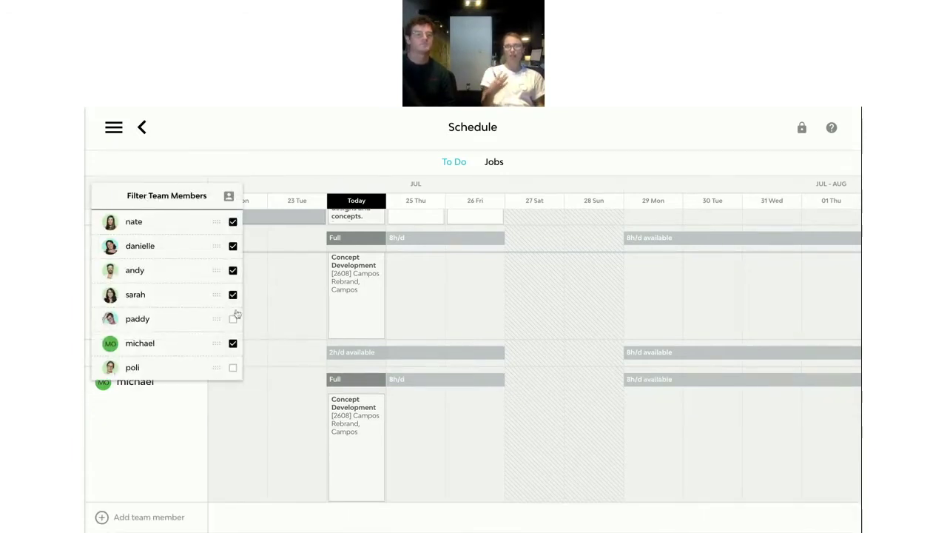
{"action": "left_click", "coordinate": [233, 295]}
{"action": "left_click", "coordinate": [232, 272]}
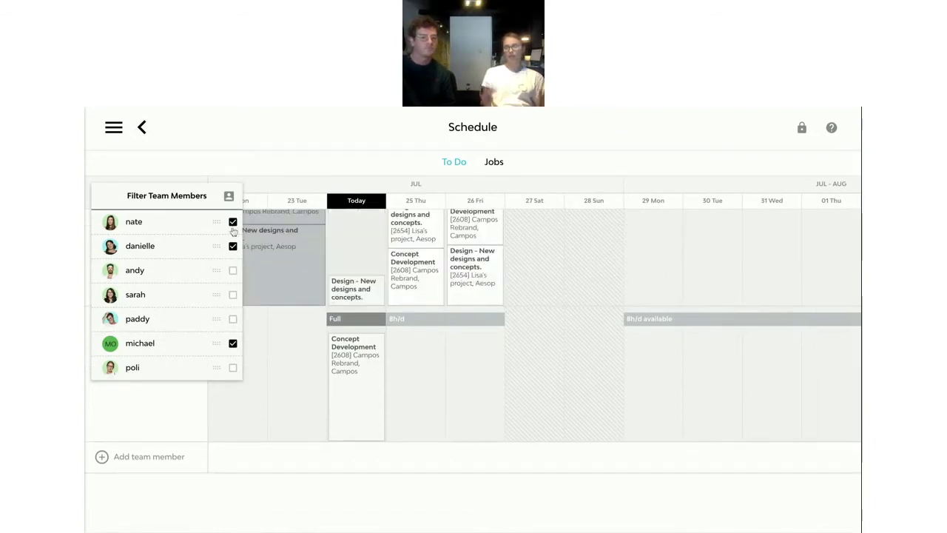
{"action": "left_click", "coordinate": [233, 271]}
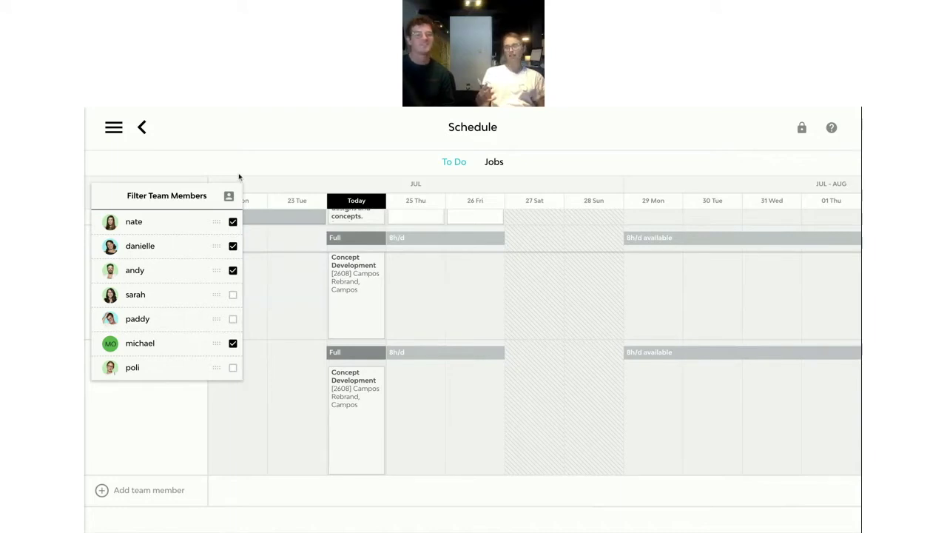
Step: Collapse danielle's, andy's and michael's rows to single bars
{"action": "mouse_move", "coordinate": [352, 379]}
{"action": "scroll", "coordinate": [353, 379], "scroll_direction": "up", "scroll_amount": 3}
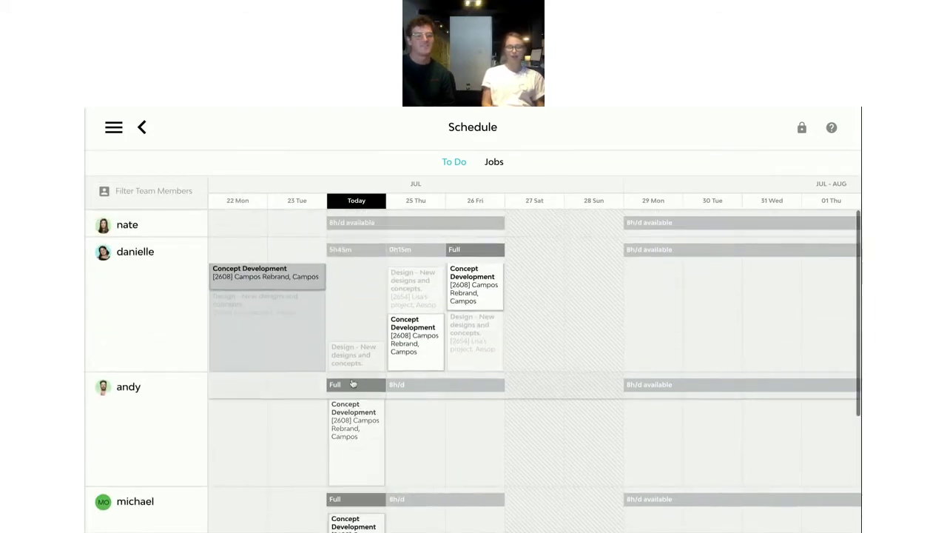
{"action": "left_click", "coordinate": [121, 308]}
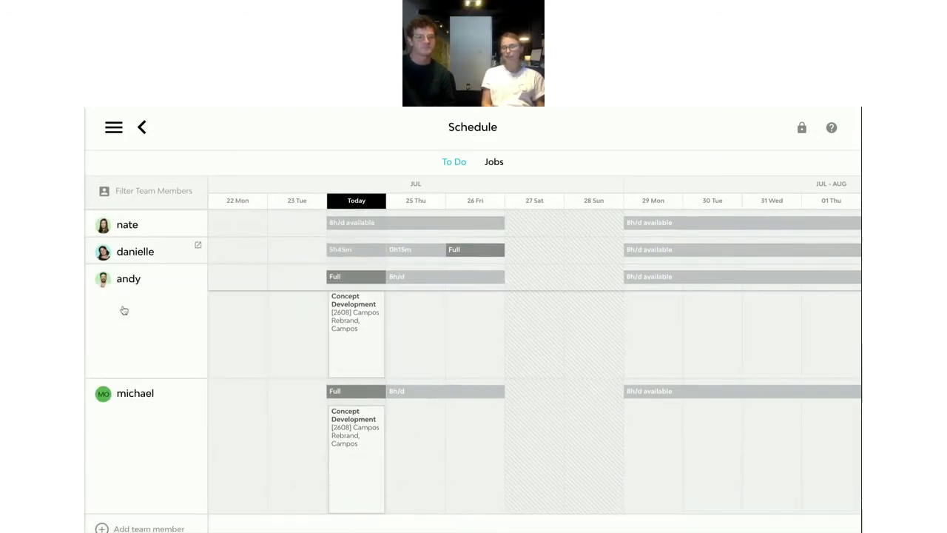
{"action": "left_click", "coordinate": [137, 346]}
{"action": "left_click", "coordinate": [146, 361]}
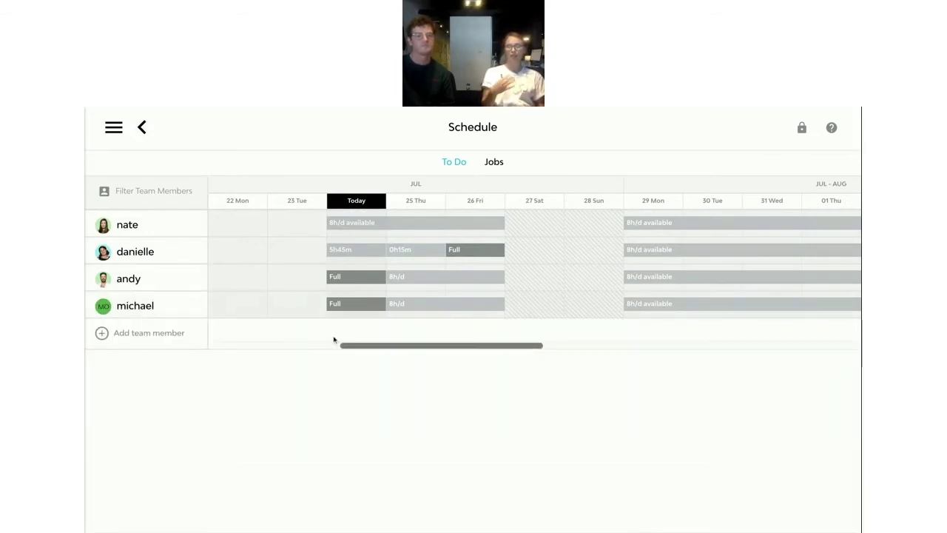
{"action": "scroll", "coordinate": [259, 322], "scroll_direction": "right", "scroll_amount": 1}
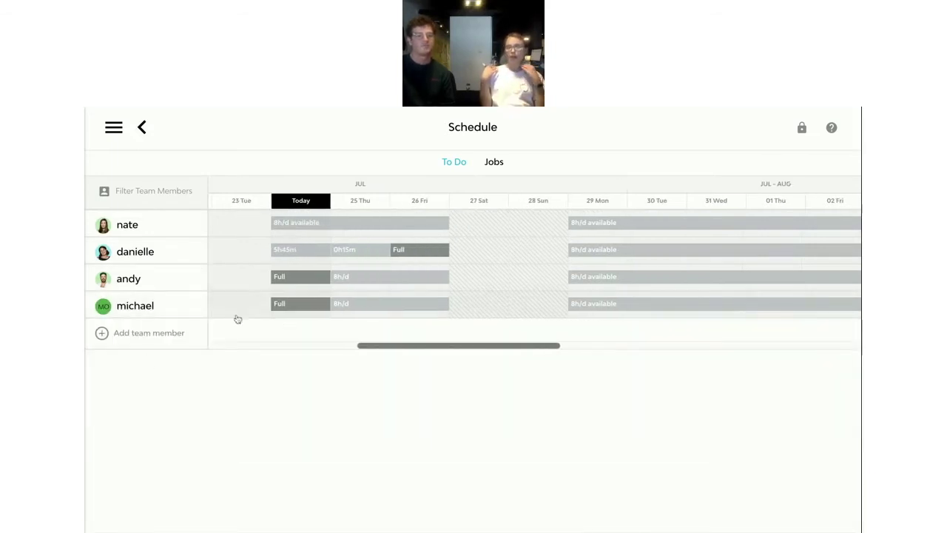
Step: Expand michael's, andy's, danielle's and nate's rows to show their task cards
{"action": "left_click", "coordinate": [137, 306]}
{"action": "left_click", "coordinate": [141, 279]}
{"action": "left_click", "coordinate": [142, 253]}
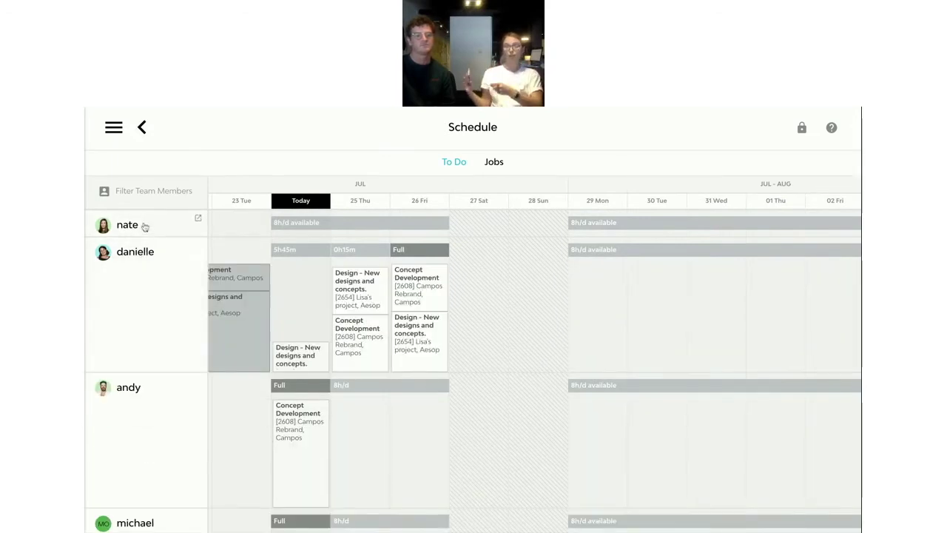
{"action": "left_click", "coordinate": [146, 230]}
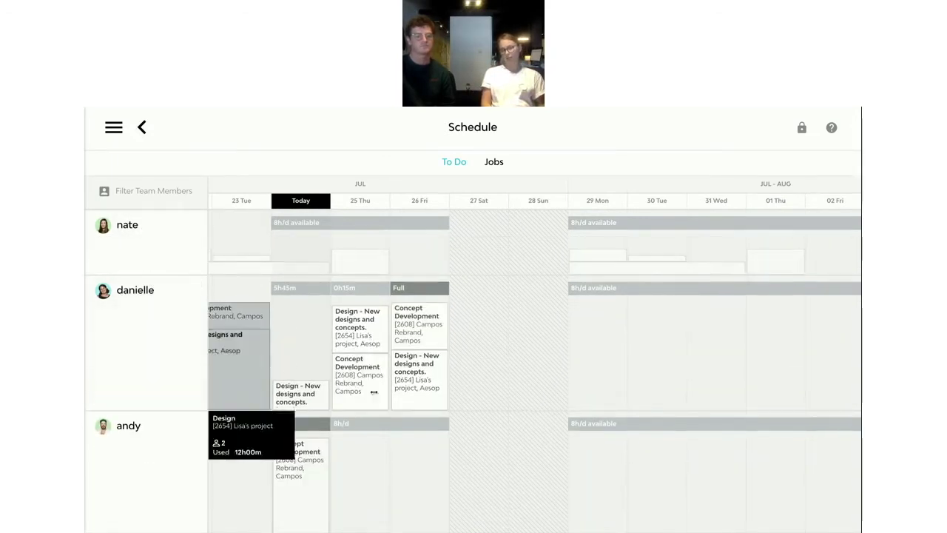
{"action": "scroll", "coordinate": [467, 422], "scroll_direction": "down", "scroll_amount": 2}
{"action": "scroll", "coordinate": [468, 421], "scroll_direction": "up", "scroll_amount": 2}
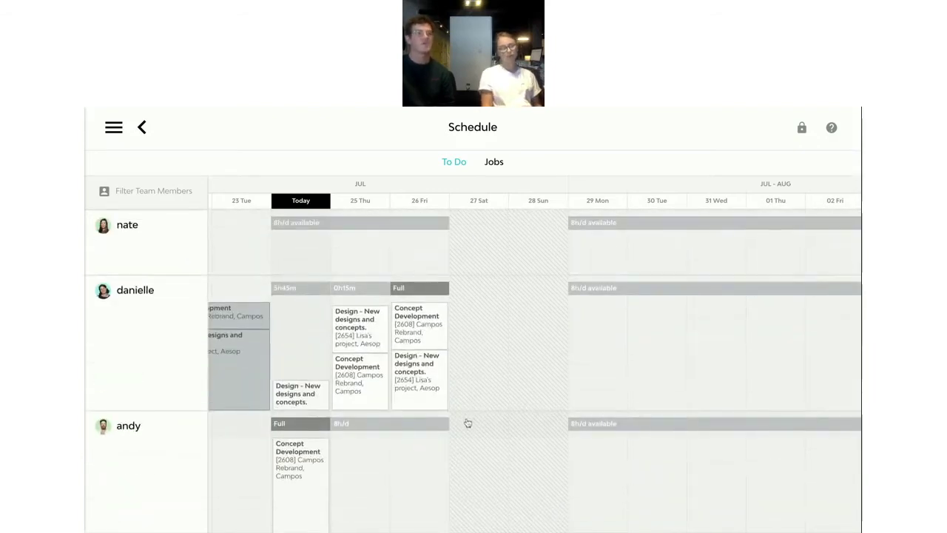
{"action": "mouse_move", "coordinate": [406, 303]}
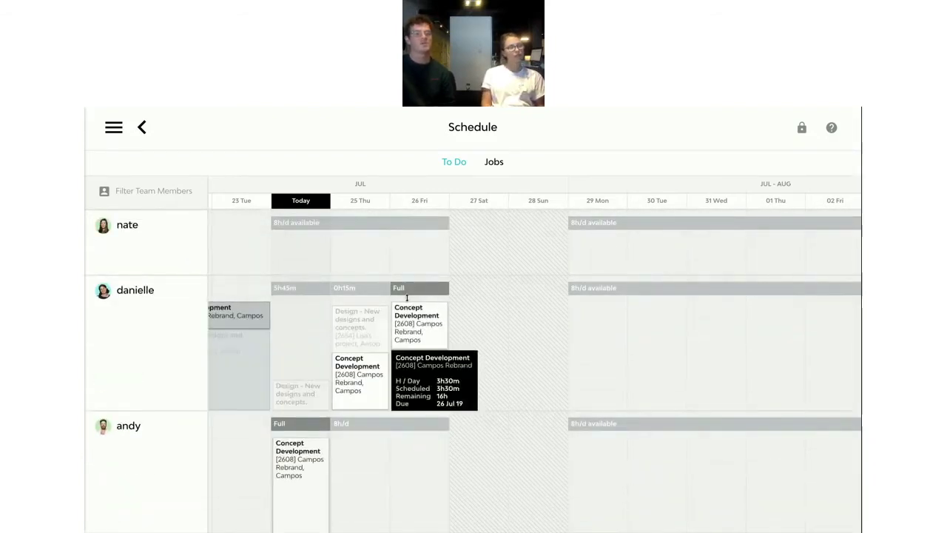
{"action": "scroll", "coordinate": [406, 303], "scroll_direction": "down", "scroll_amount": 3}
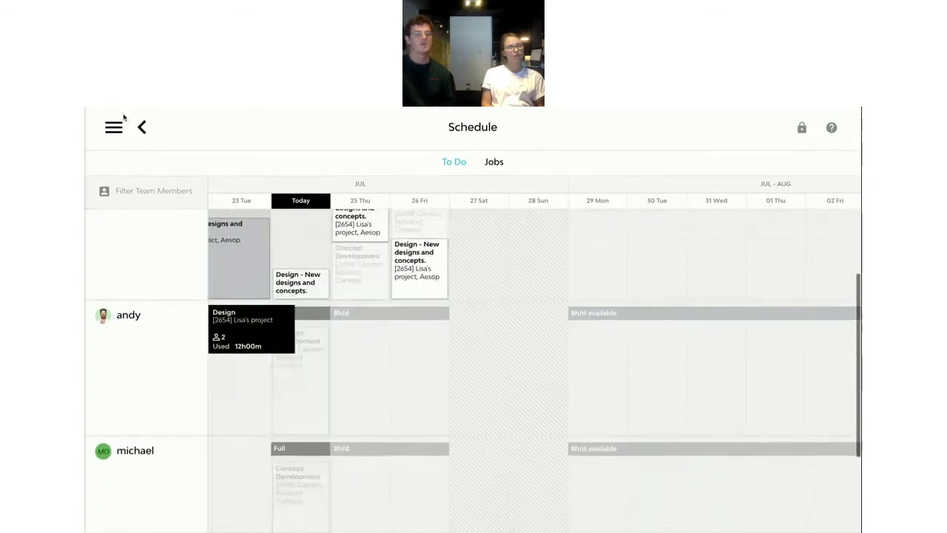
Step: Switch from the Schedule to the Priorities board using the navigation menu
{"action": "left_click", "coordinate": [113, 128]}
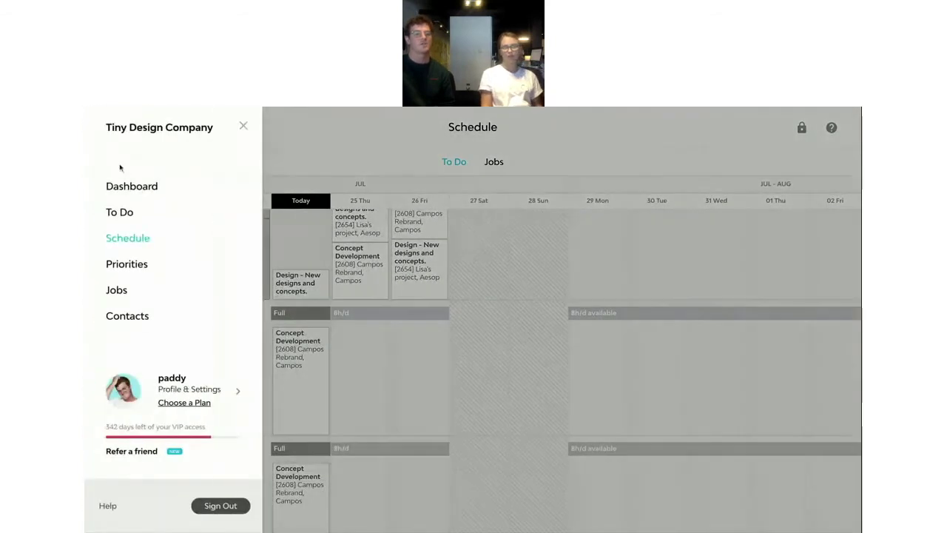
{"action": "left_click", "coordinate": [173, 265]}
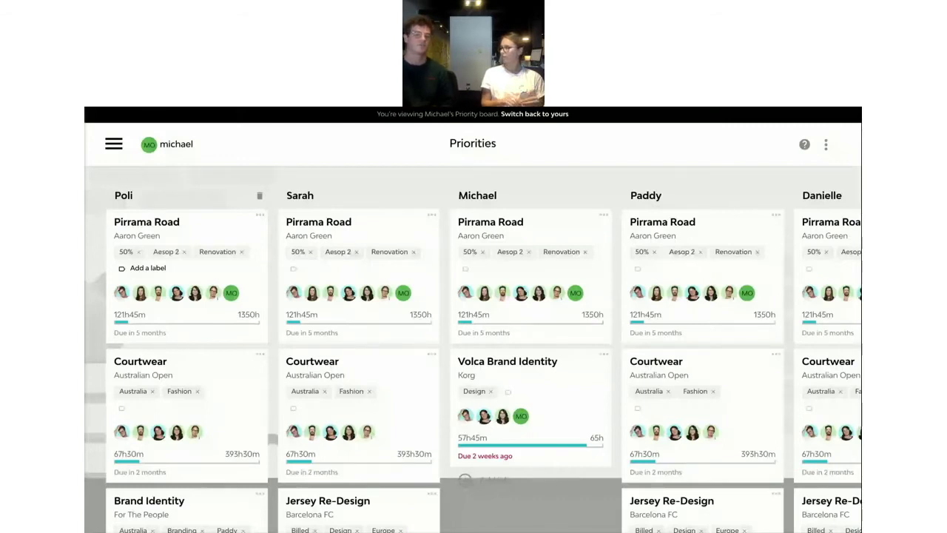
{"action": "scroll", "coordinate": [247, 274], "scroll_direction": "down", "scroll_amount": 1}
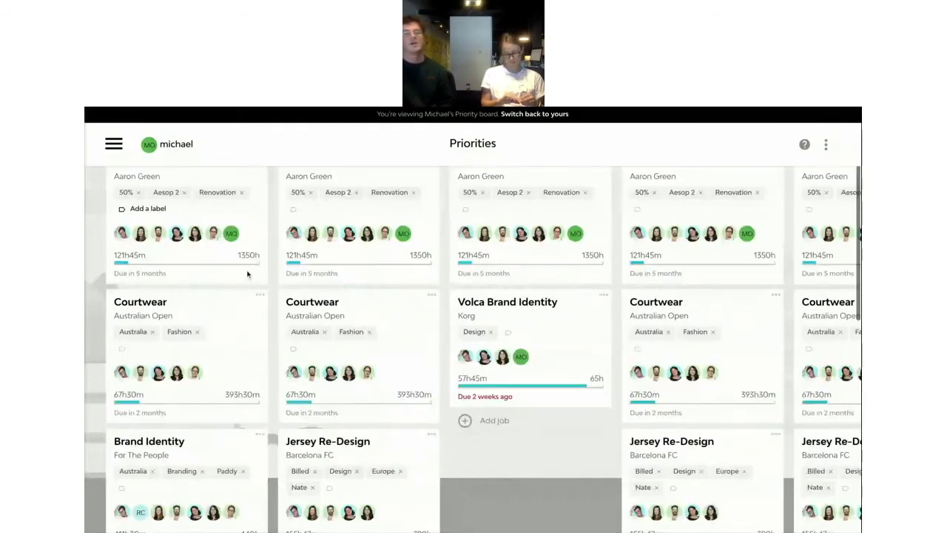
{"action": "scroll", "coordinate": [247, 274], "scroll_direction": "up", "scroll_amount": 1}
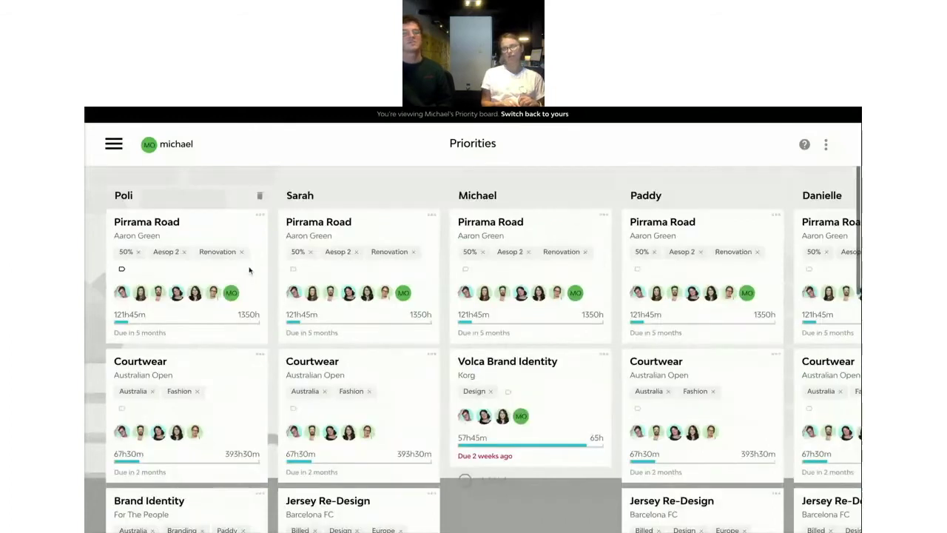
{"action": "scroll", "coordinate": [248, 269], "scroll_direction": "down", "scroll_amount": 1}
{"action": "scroll", "coordinate": [248, 270], "scroll_direction": "up", "scroll_amount": 1}
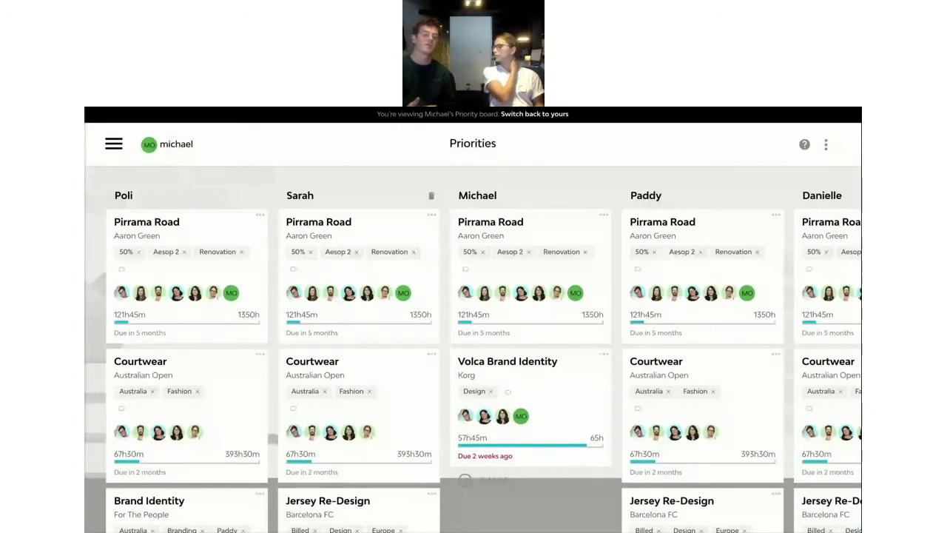
Step: Select the Sarah column name, then leave it unchanged
{"action": "left_click", "coordinate": [319, 193]}
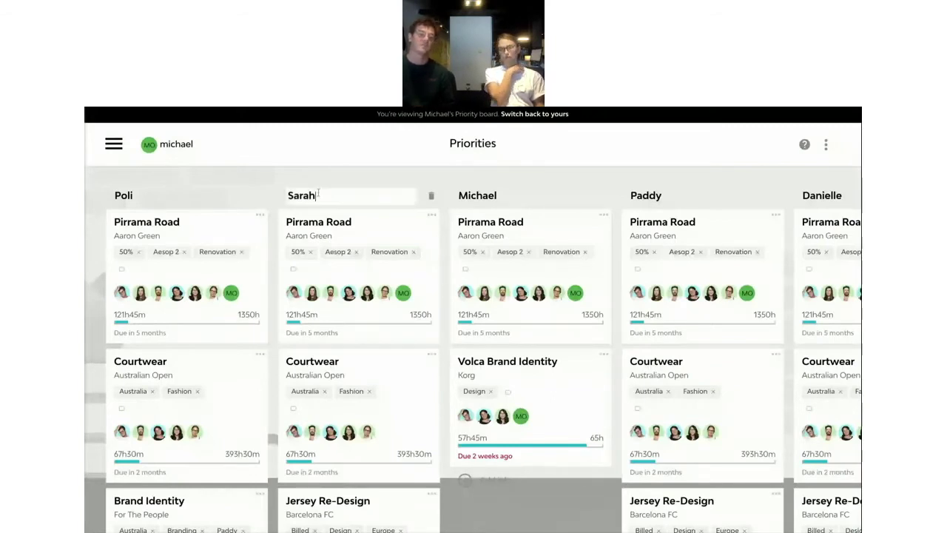
{"action": "left_click", "coordinate": [334, 179]}
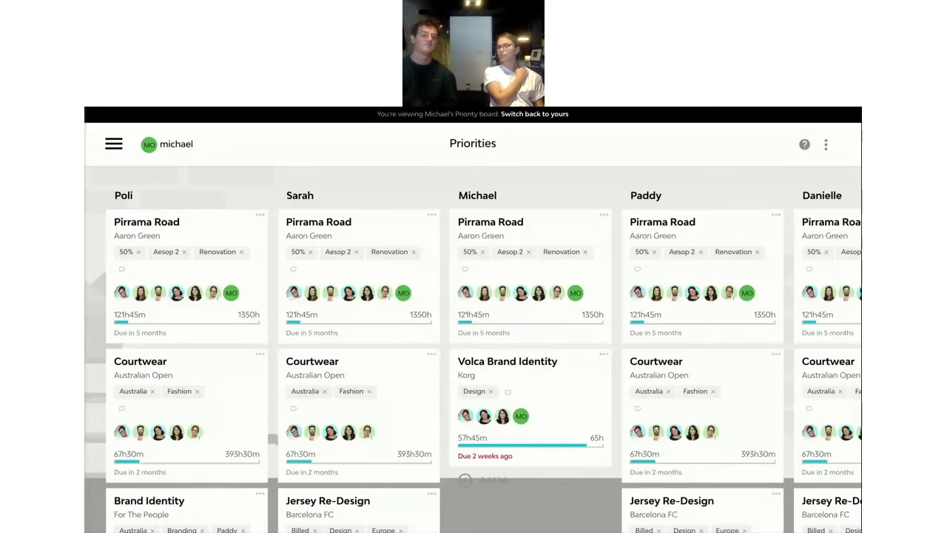
{"action": "scroll", "coordinate": [212, 239], "scroll_direction": "down", "scroll_amount": 3}
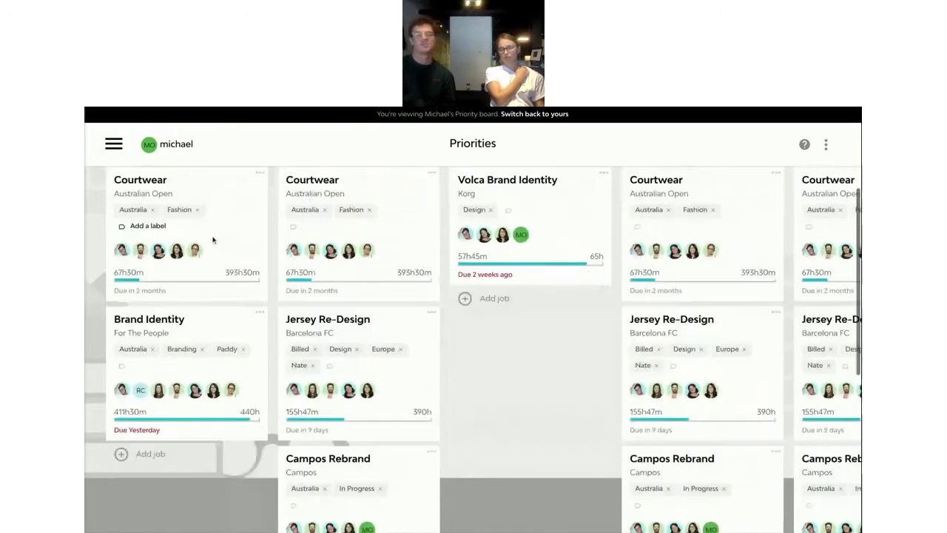
{"action": "scroll", "coordinate": [222, 259], "scroll_direction": "up", "scroll_amount": 3}
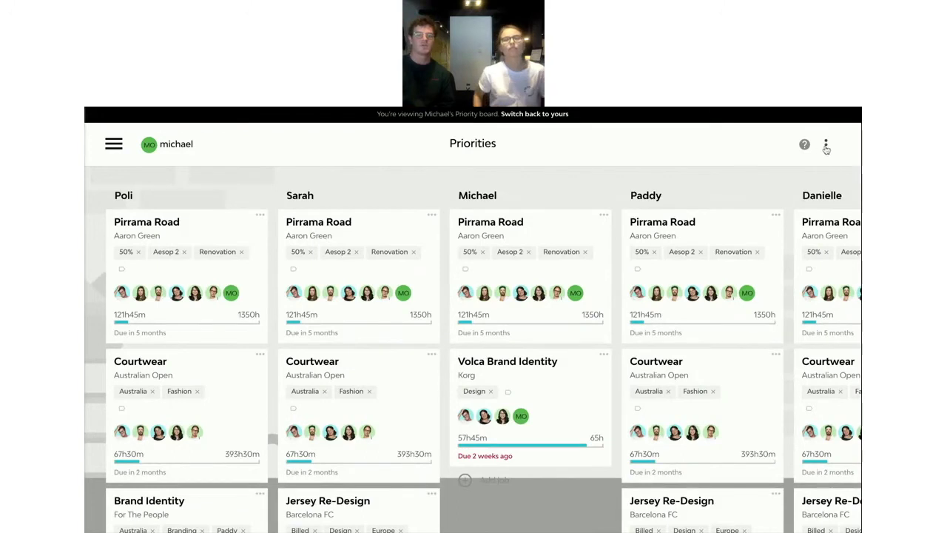
{"action": "left_click", "coordinate": [826, 144]}
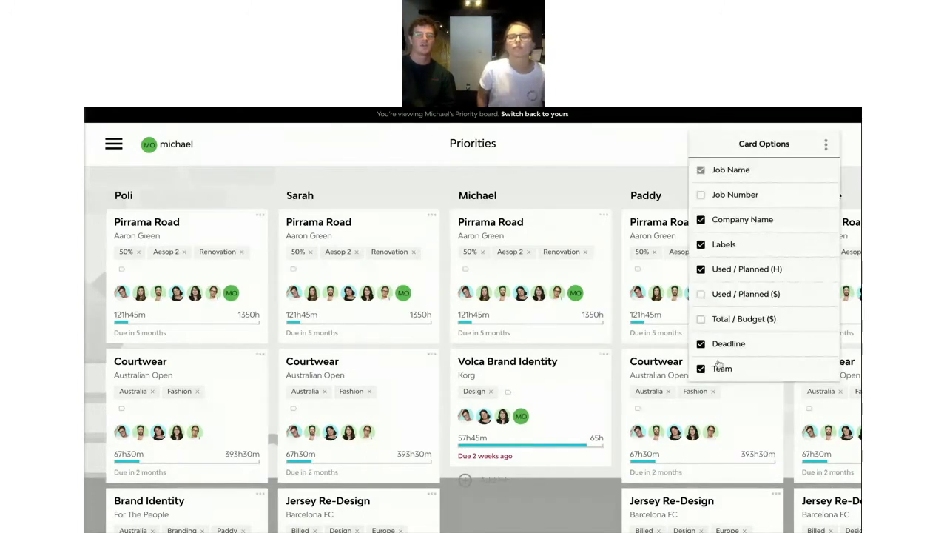
{"action": "left_click", "coordinate": [829, 150]}
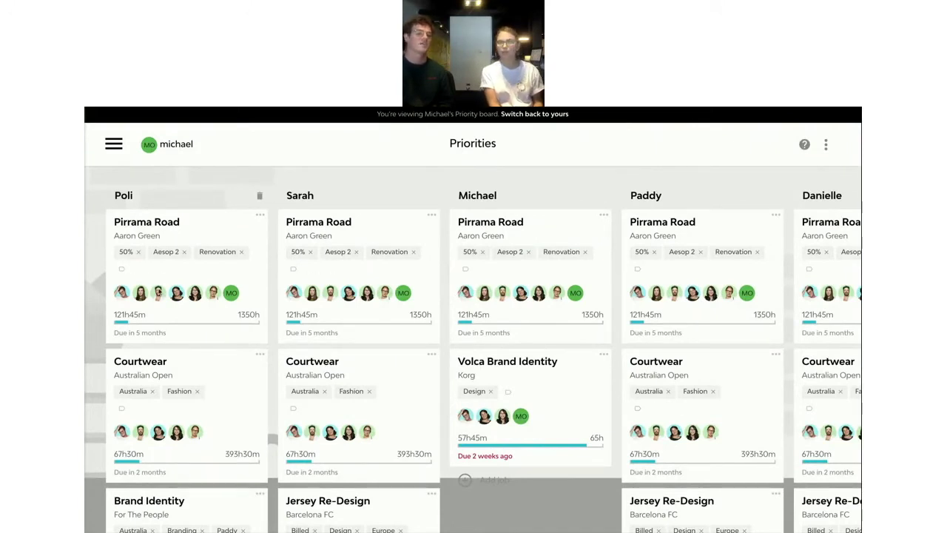
Step: Scroll the Priorities board across to Poli's column and down to its Add job link
{"action": "scroll", "coordinate": [262, 331], "scroll_direction": "right", "scroll_amount": 6}
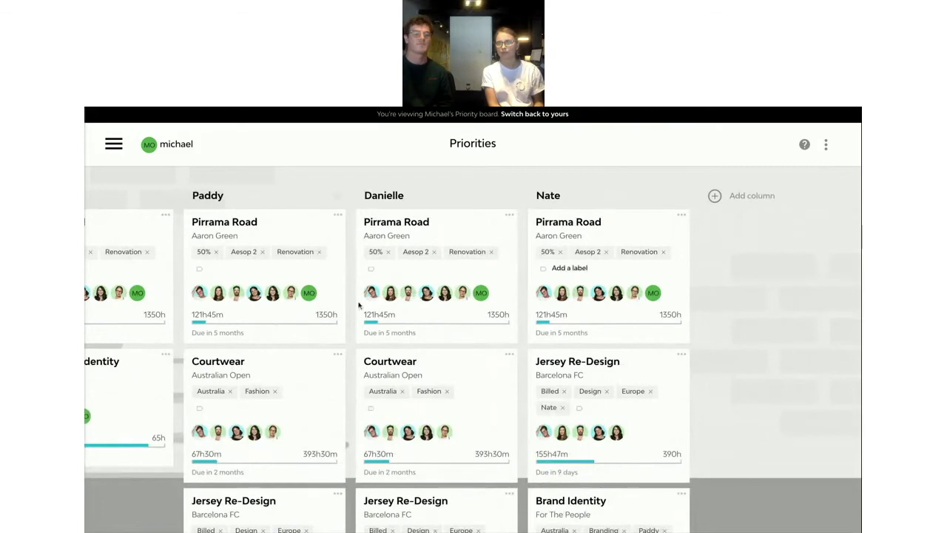
{"action": "scroll", "coordinate": [569, 315], "scroll_direction": "left", "scroll_amount": 6}
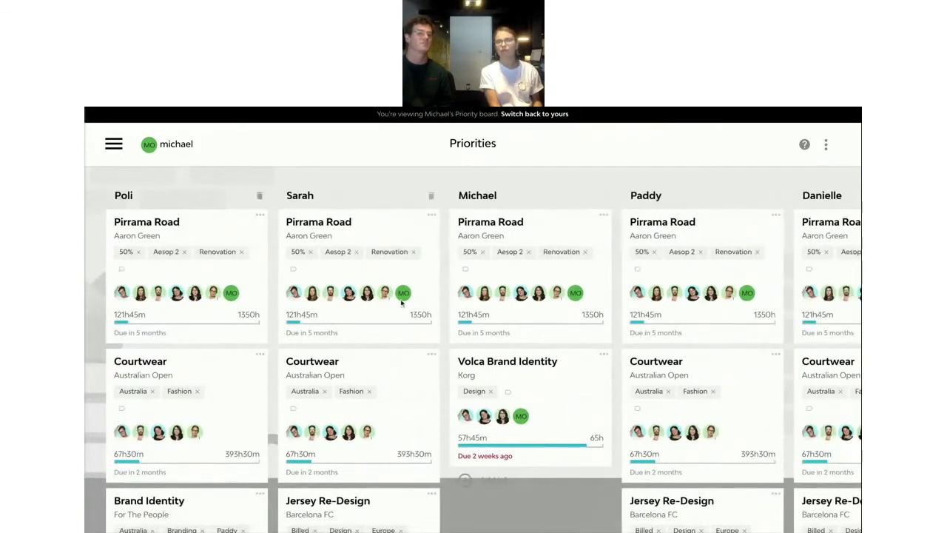
{"action": "scroll", "coordinate": [402, 299], "scroll_direction": "down", "scroll_amount": 1}
{"action": "scroll", "coordinate": [402, 299], "scroll_direction": "down", "scroll_amount": 3}
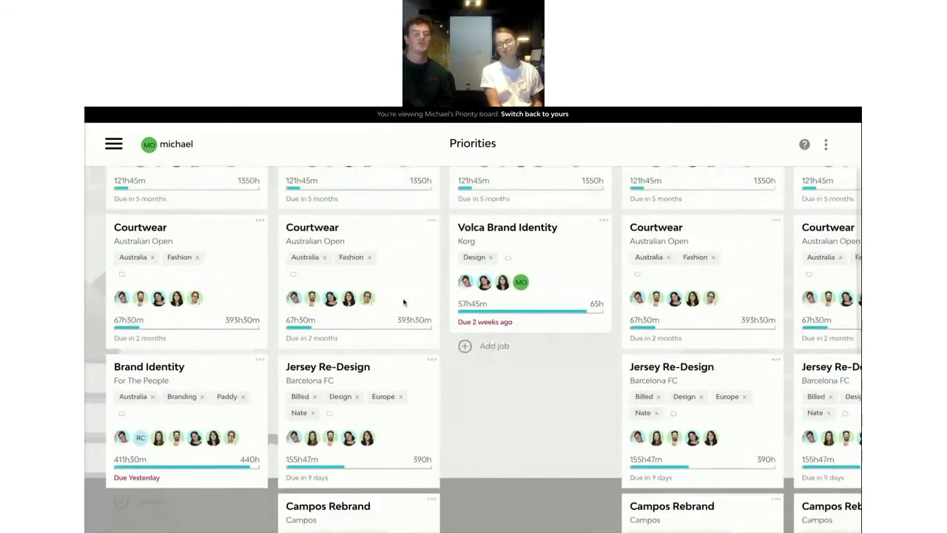
{"action": "scroll", "coordinate": [403, 302], "scroll_direction": "down", "scroll_amount": 8}
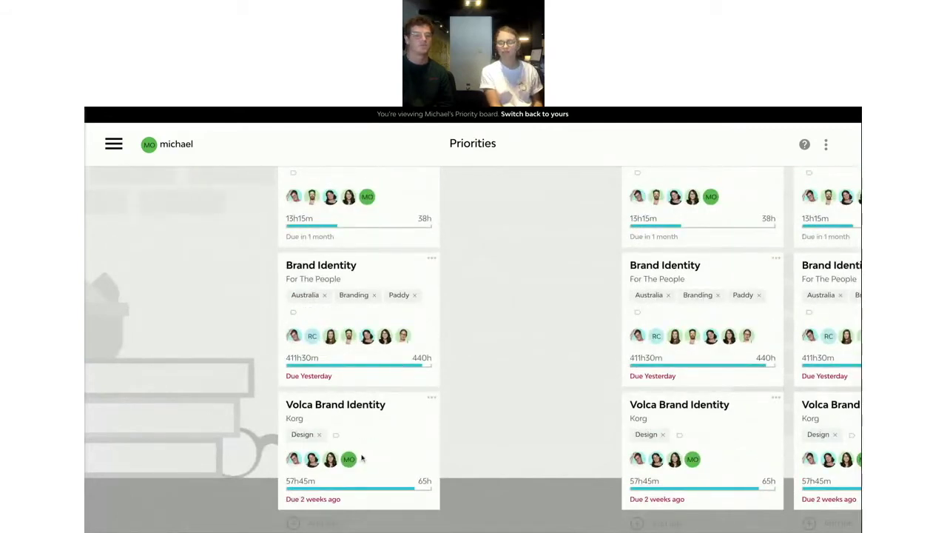
{"action": "scroll", "coordinate": [415, 468], "scroll_direction": "up", "scroll_amount": 2}
{"action": "scroll", "coordinate": [426, 465], "scroll_direction": "up", "scroll_amount": 5}
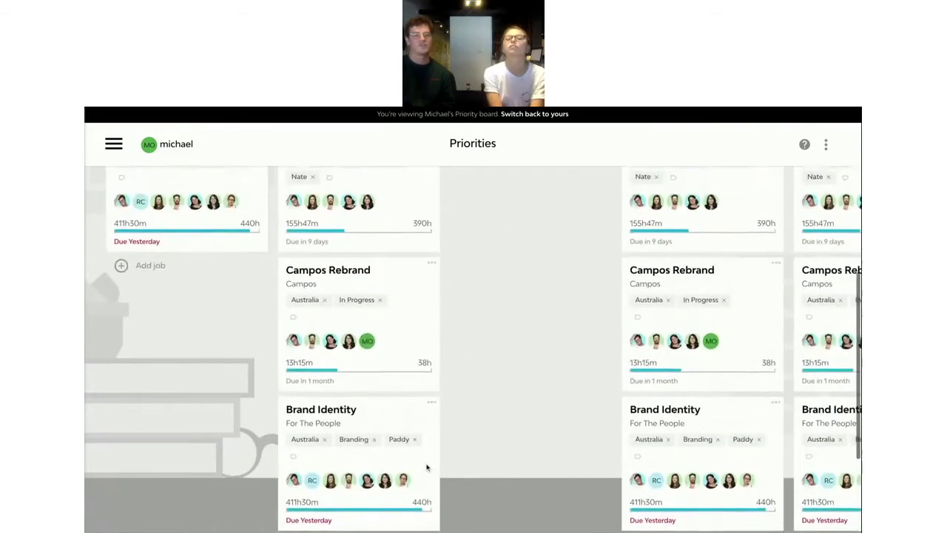
{"action": "scroll", "coordinate": [427, 466], "scroll_direction": "right", "scroll_amount": 1}
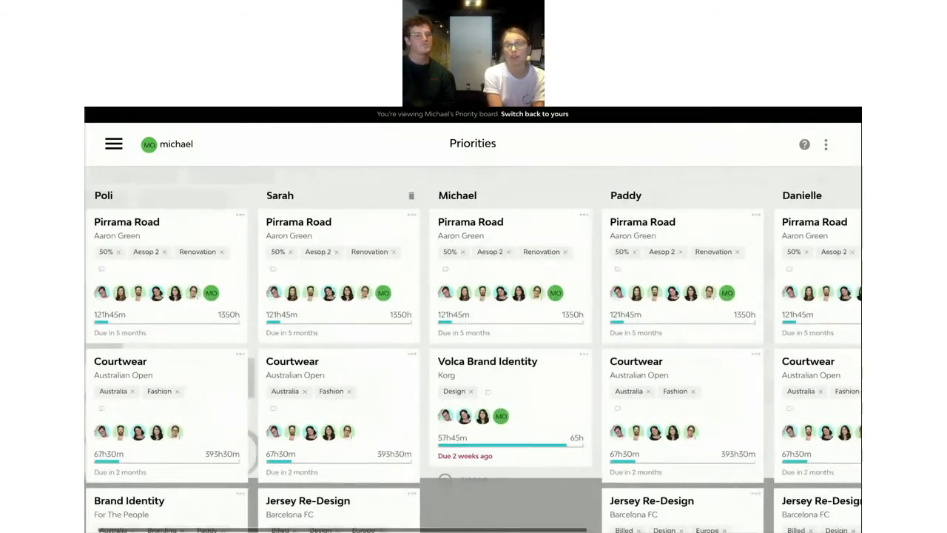
{"action": "scroll", "coordinate": [473, 344], "scroll_direction": "right", "scroll_amount": 5}
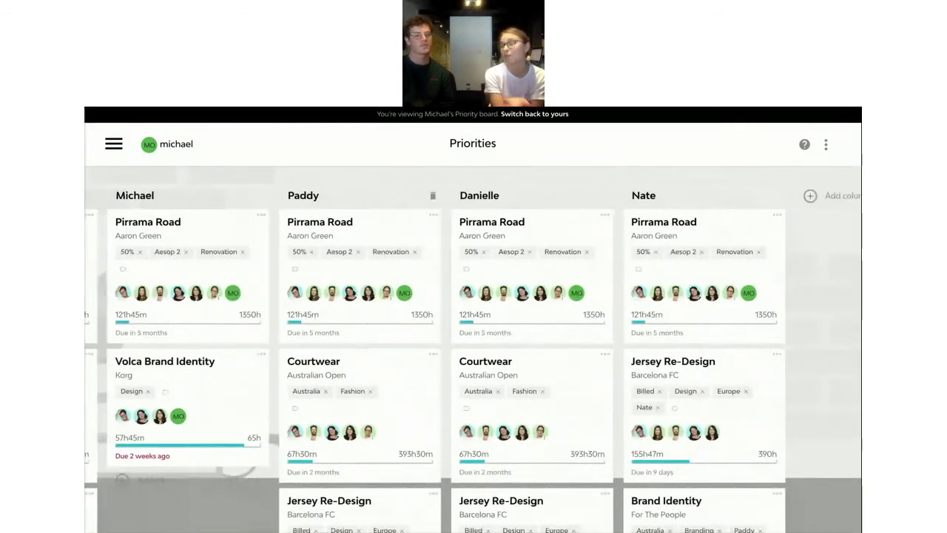
{"action": "scroll", "coordinate": [473, 333], "scroll_direction": "down", "scroll_amount": 5}
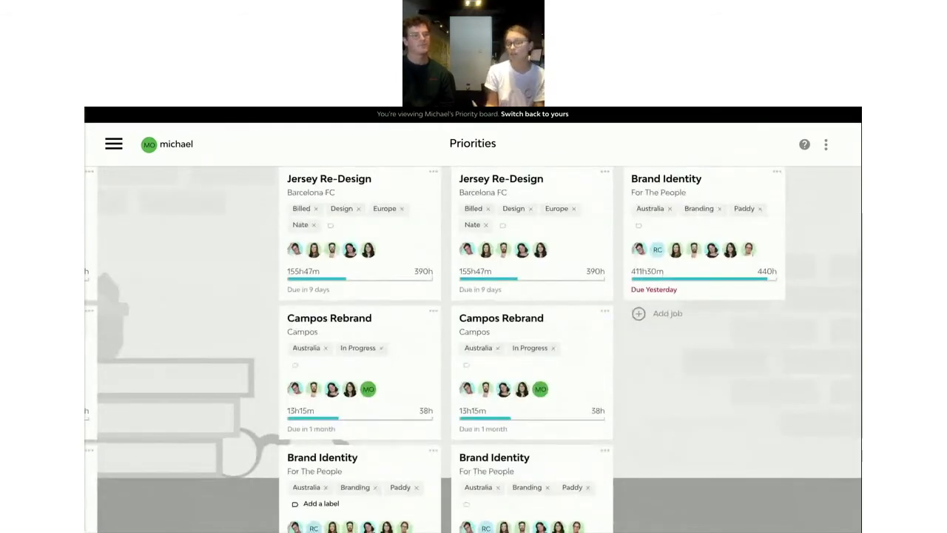
{"action": "scroll", "coordinate": [473, 348], "scroll_direction": "down", "scroll_amount": 1}
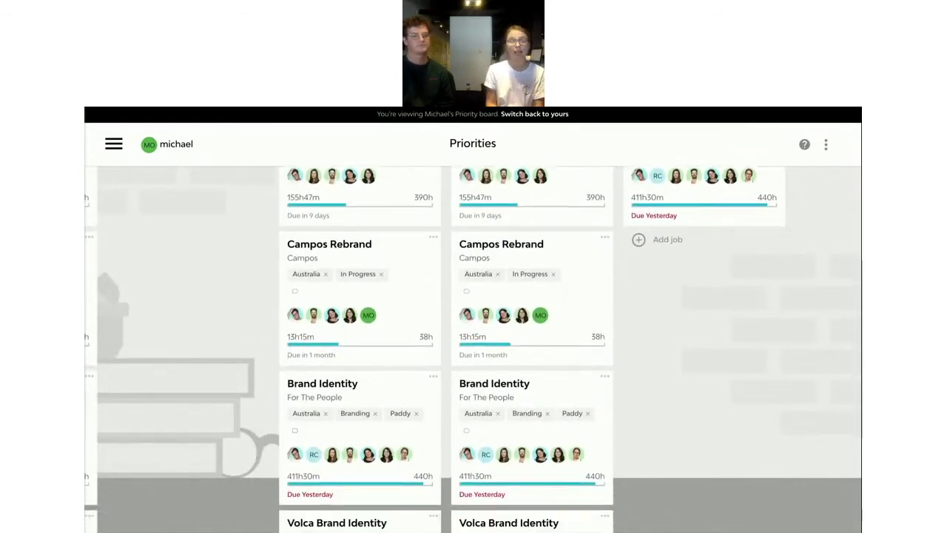
{"action": "scroll", "coordinate": [473, 348], "scroll_direction": "down", "scroll_amount": 2}
{"action": "scroll", "coordinate": [473, 348], "scroll_direction": "up", "scroll_amount": 8}
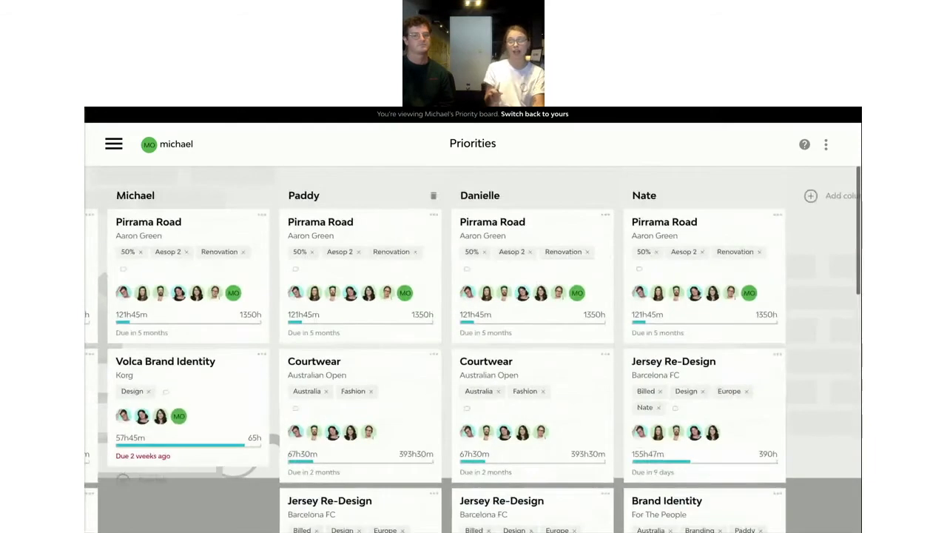
{"action": "scroll", "coordinate": [473, 348], "scroll_direction": "left", "scroll_amount": 4}
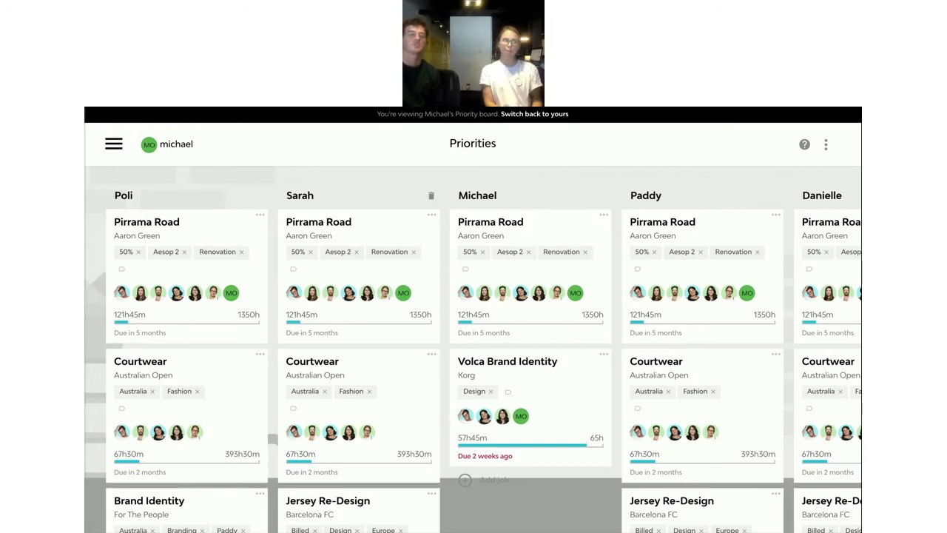
{"action": "scroll", "coordinate": [328, 372], "scroll_direction": "down", "scroll_amount": 2}
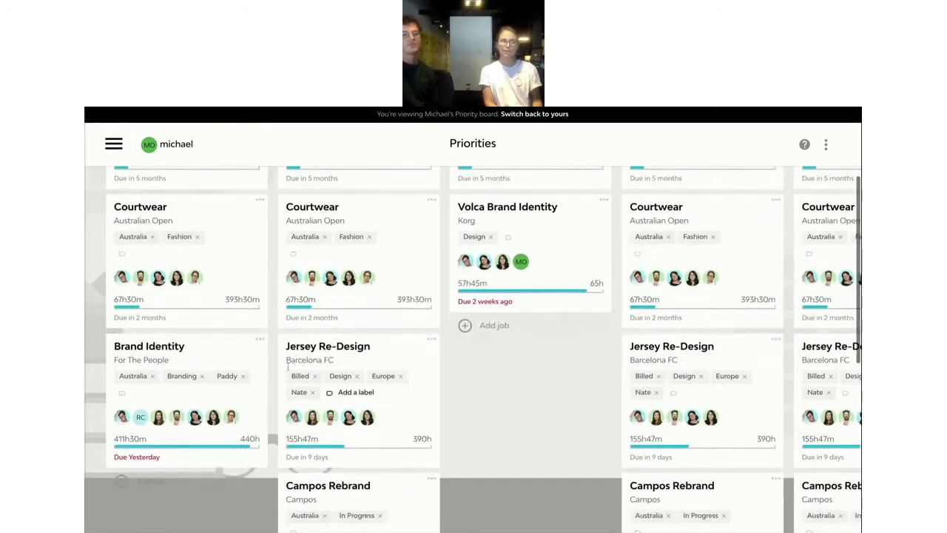
{"action": "scroll", "coordinate": [282, 366], "scroll_direction": "down", "scroll_amount": 2}
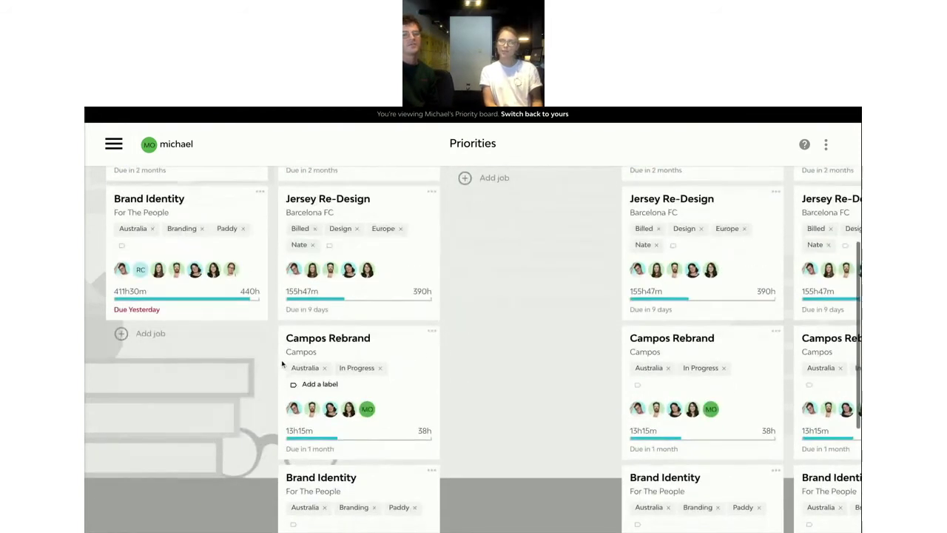
Step: Search 'spo' and add job [2656] Summer of Music to the bottom of Poli's column
{"action": "left_click", "coordinate": [166, 334]}
{"action": "left_click", "coordinate": [393, 226]}
{"action": "type", "text": "s"}
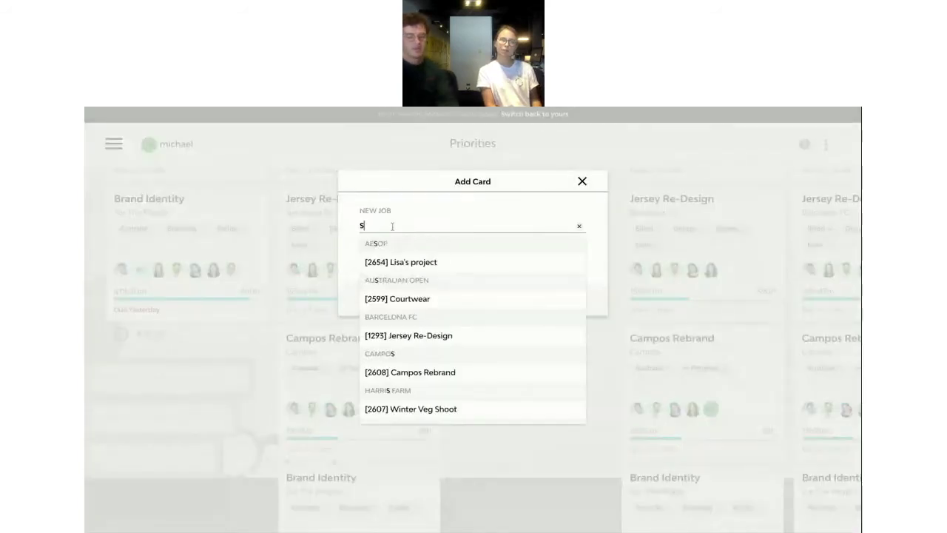
{"action": "type", "text": "po"}
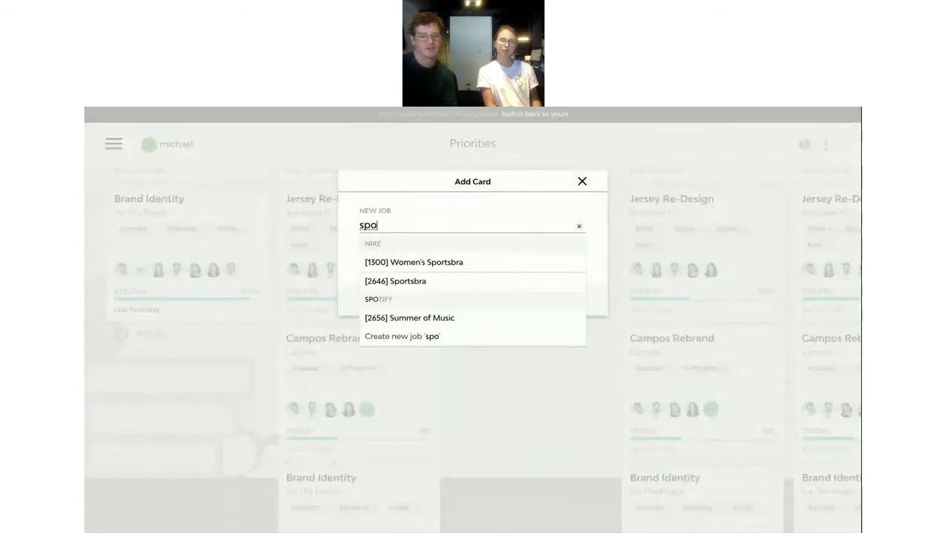
{"action": "left_click", "coordinate": [409, 318]}
{"action": "left_click", "coordinate": [559, 262]}
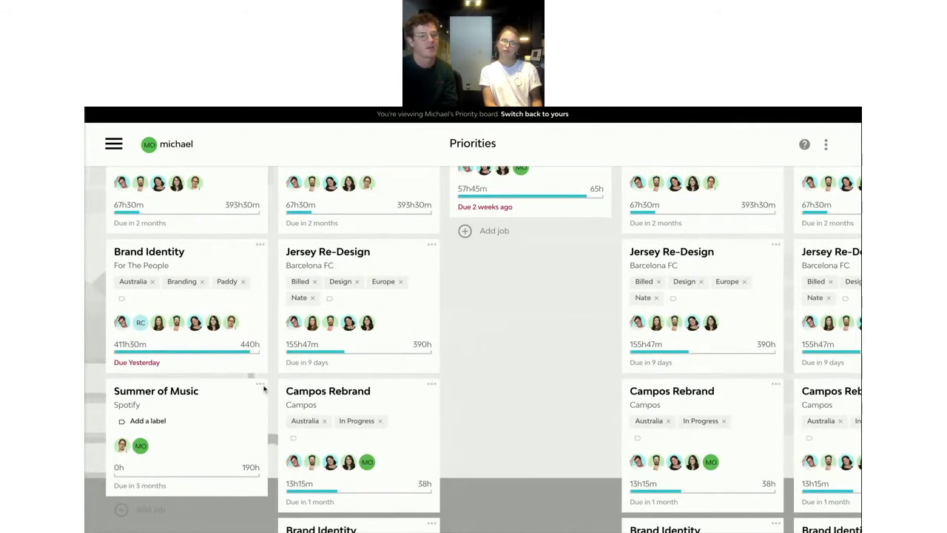
Step: Add a to-do on Summer of Music for poli, item Discover: 'Initial research meeting with Spotify team'
{"action": "left_click", "coordinate": [260, 386]}
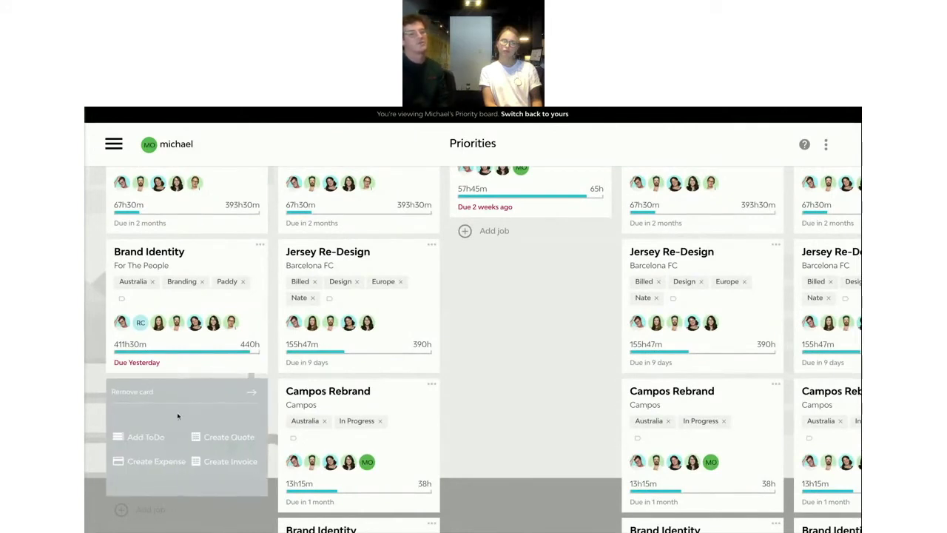
{"action": "left_click", "coordinate": [137, 437]}
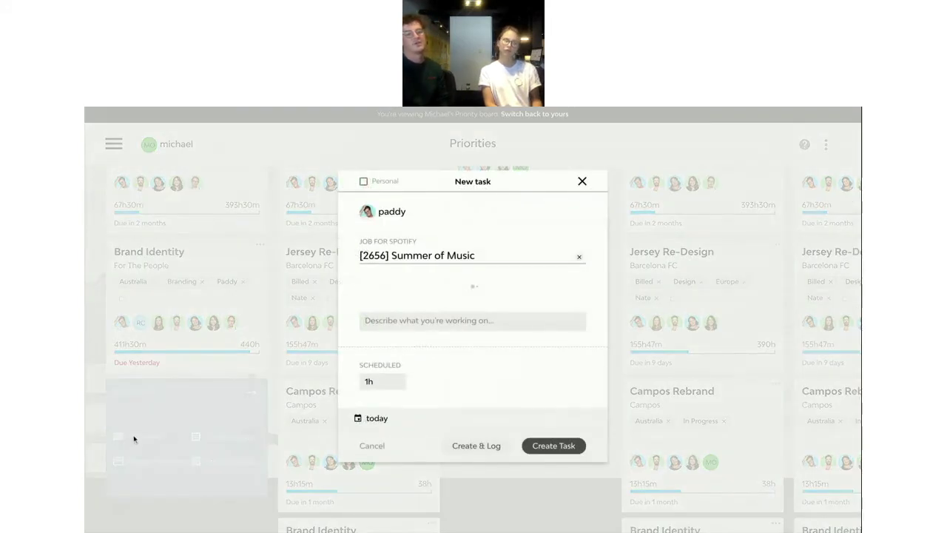
{"action": "left_click", "coordinate": [400, 215]}
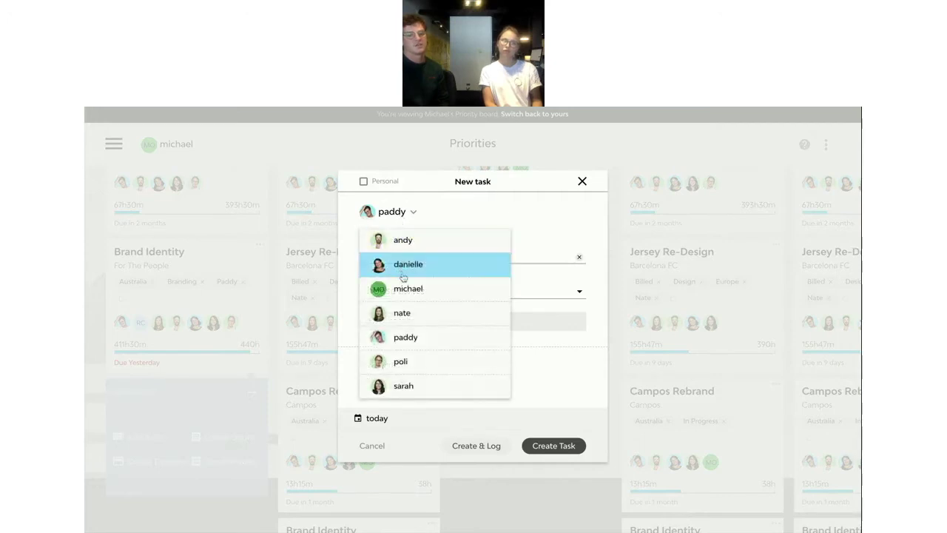
{"action": "left_click", "coordinate": [409, 361]}
{"action": "left_click", "coordinate": [420, 293]}
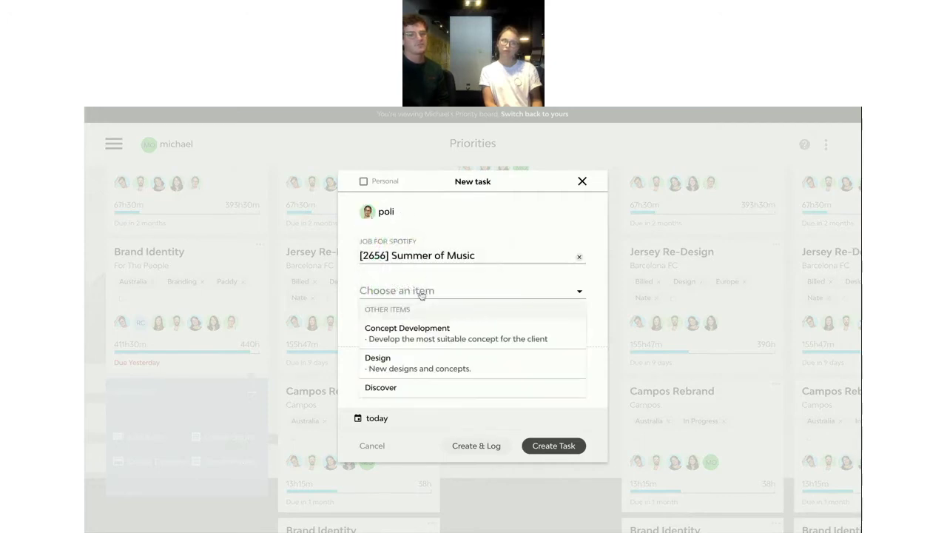
{"action": "left_click", "coordinate": [435, 386]}
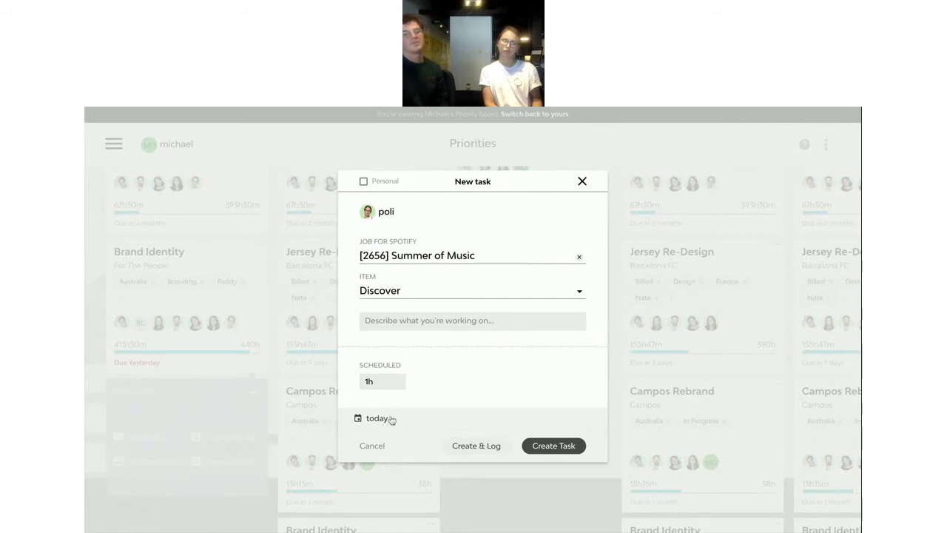
{"action": "left_click", "coordinate": [416, 321]}
{"action": "type", "text": "Initial res"}
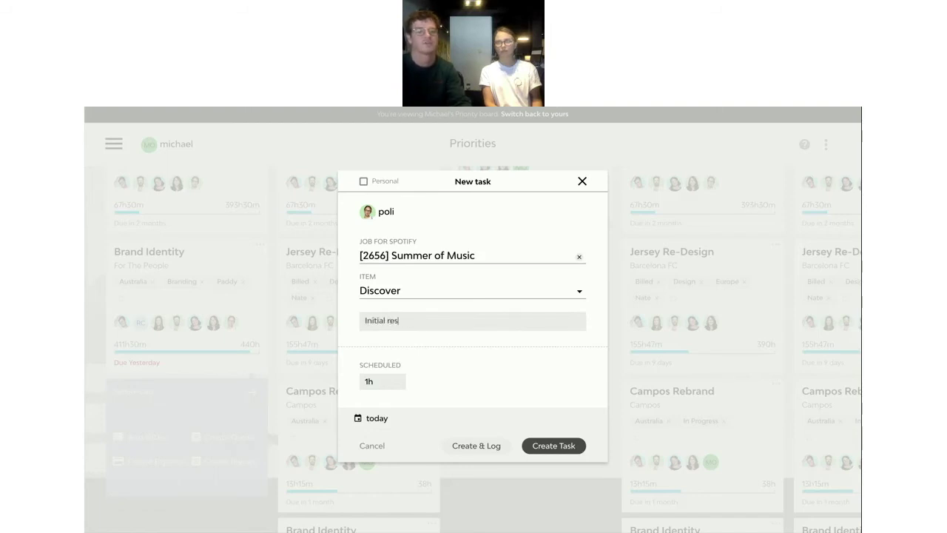
{"action": "type", "text": "earch meeting"}
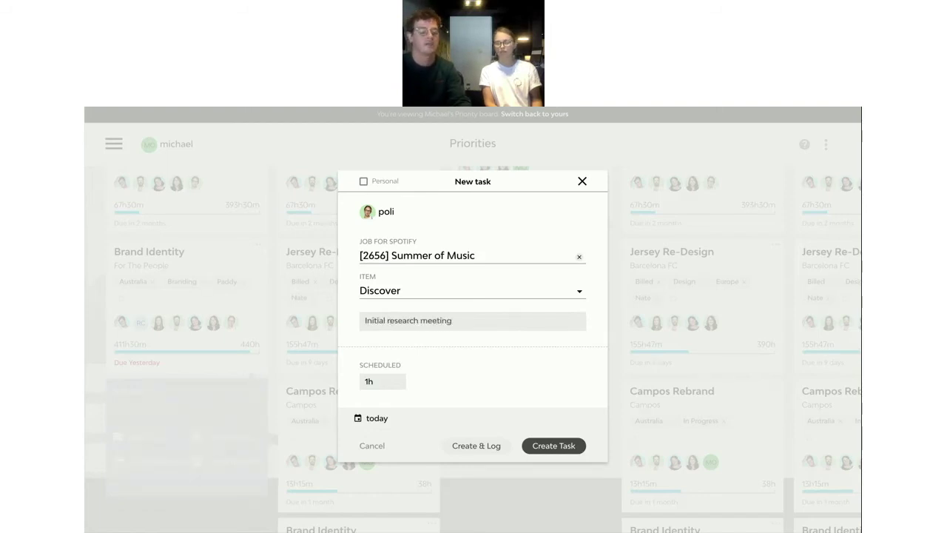
{"action": "type", "text": " with Spotify team"}
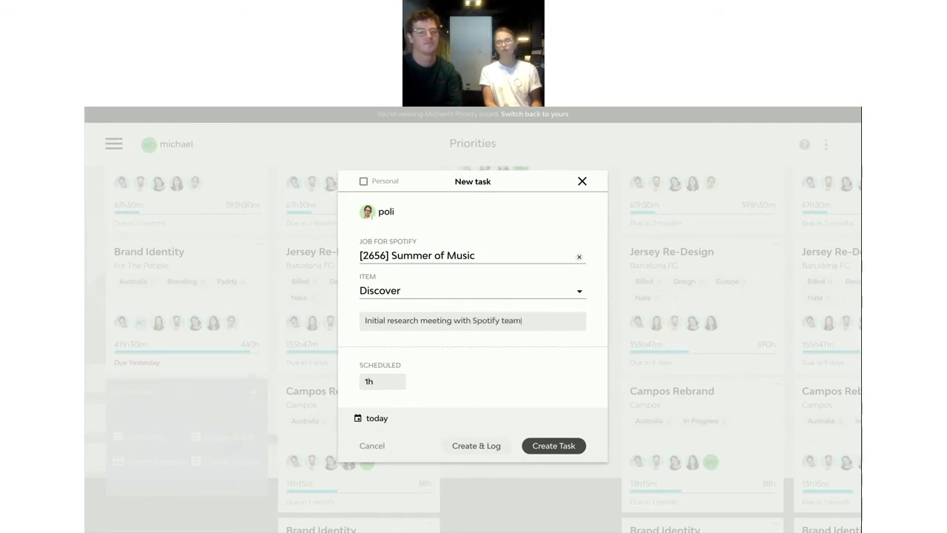
{"action": "left_click", "coordinate": [554, 446]}
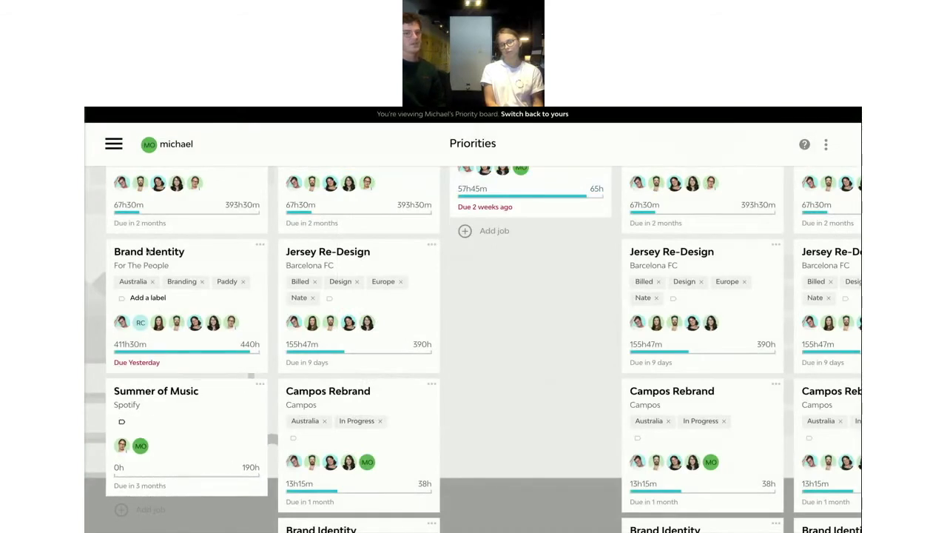
Step: Open the To Do week view showing Poli's list
{"action": "left_click", "coordinate": [114, 145]}
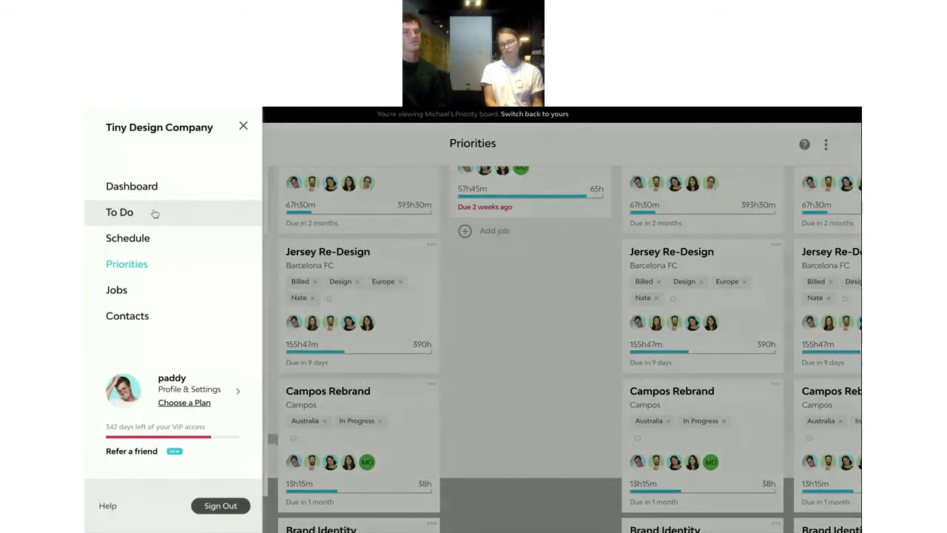
{"action": "left_click", "coordinate": [154, 213]}
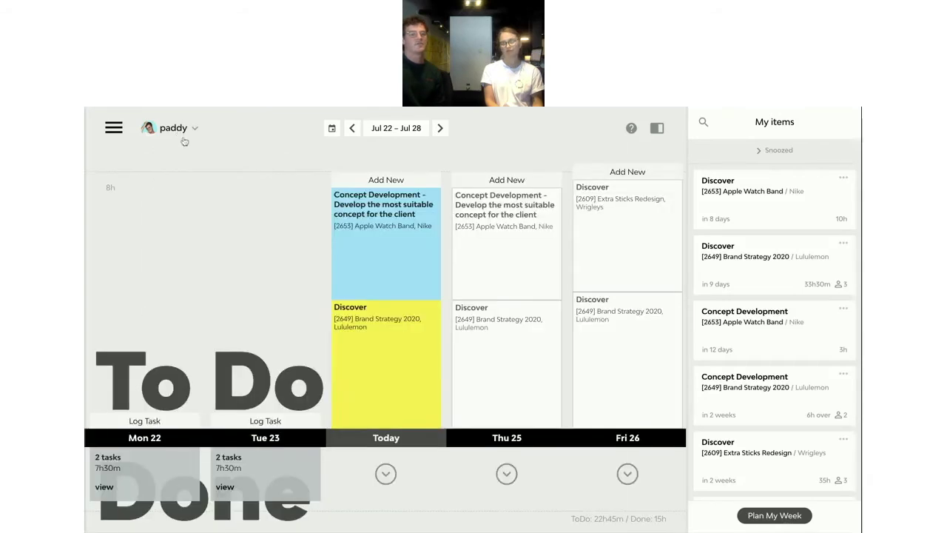
{"action": "left_click", "coordinate": [174, 128]}
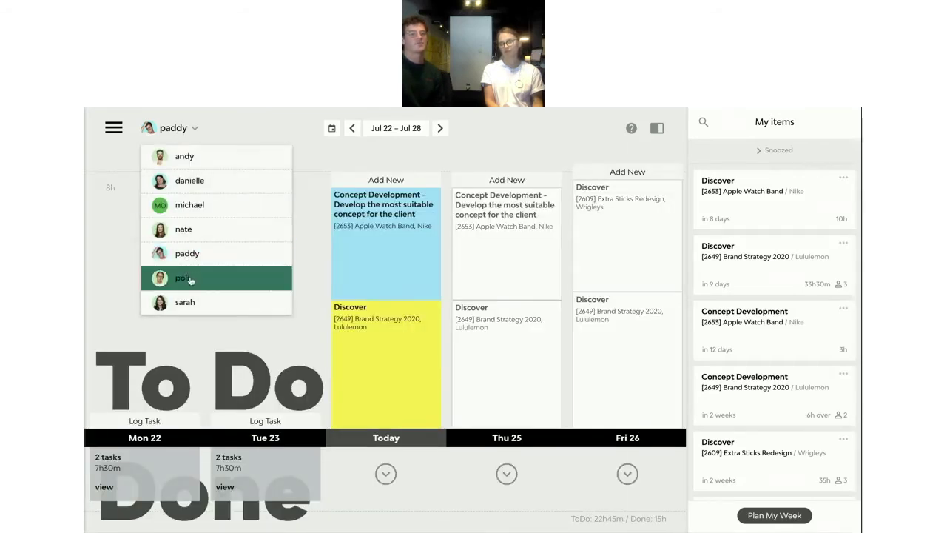
{"action": "left_click", "coordinate": [189, 280]}
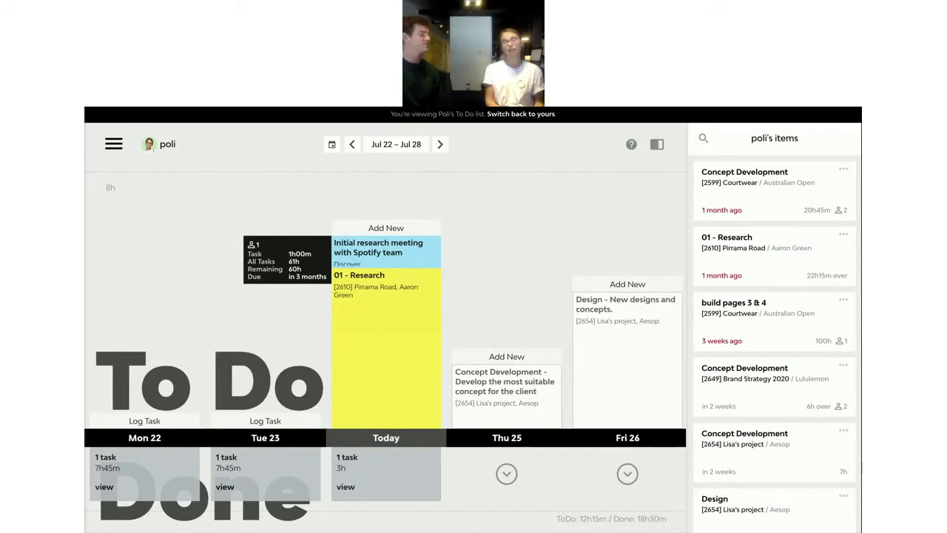
Step: Move the research meeting into Today's Done cell, then return to the Priorities board
{"action": "left_click_drag", "start_coordinate": [385, 251], "coordinate": [374, 481]}
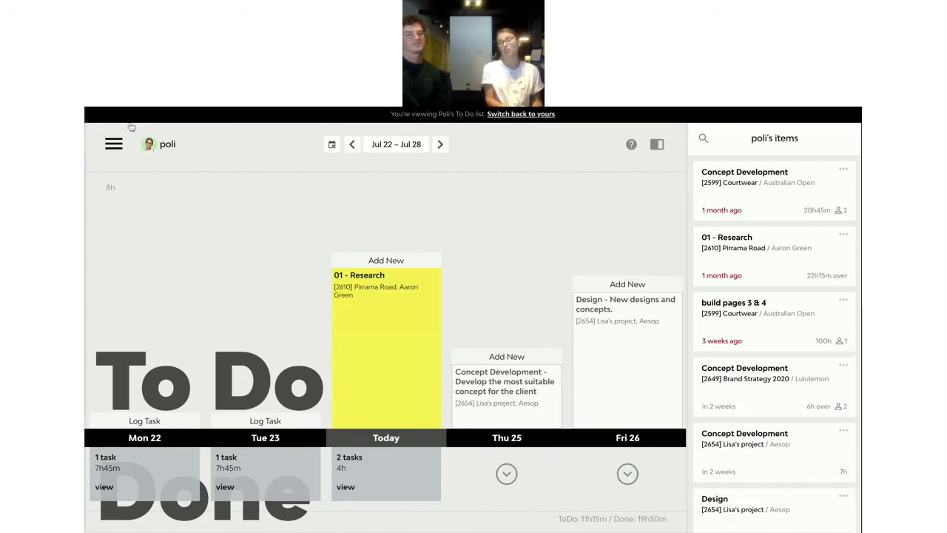
{"action": "left_click", "coordinate": [115, 143]}
{"action": "left_click", "coordinate": [153, 266]}
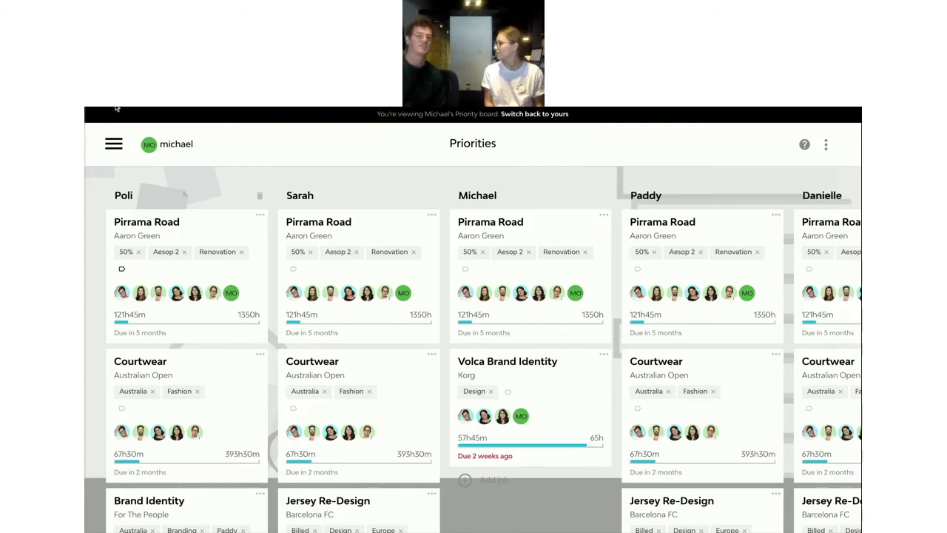
Step: Open Help from the bottom of the navigation drawer to bring up the support chat
{"action": "left_click", "coordinate": [113, 144]}
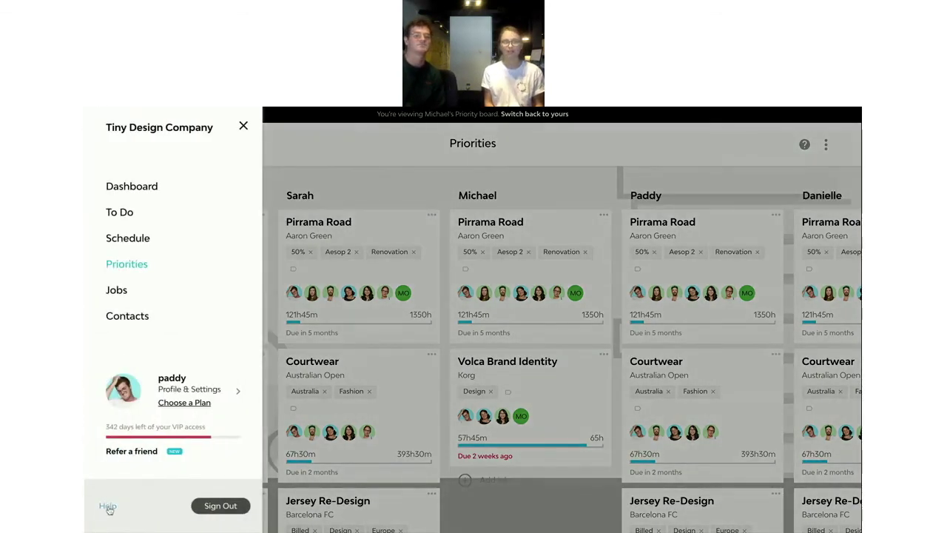
{"action": "left_click", "coordinate": [105, 505]}
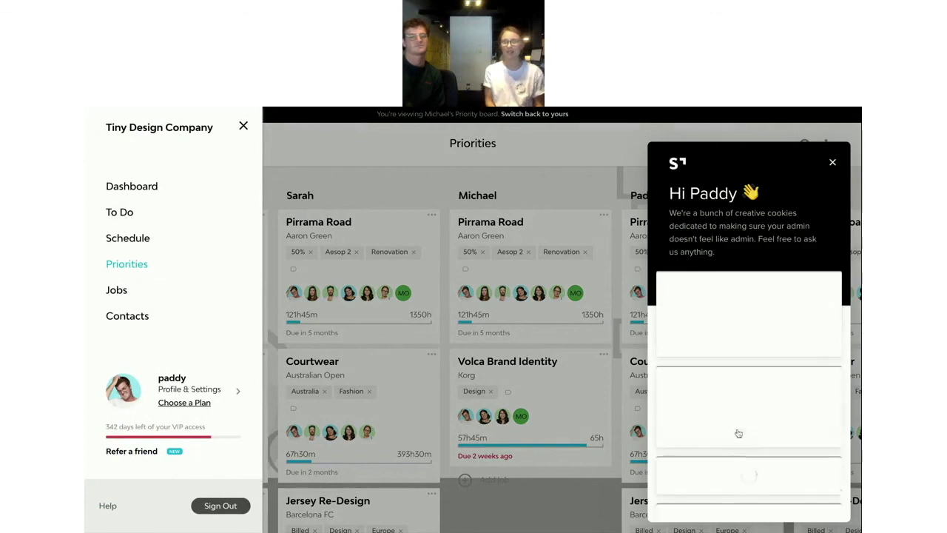